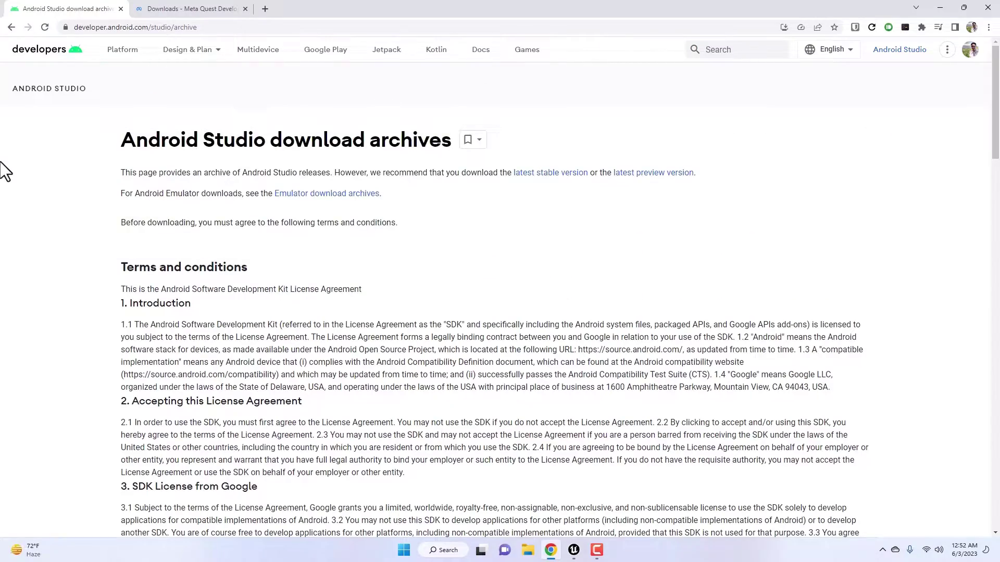
# Agree to the license terms on the Android Studio download archives page
pyautogui.scroll(-20, 21, 211)
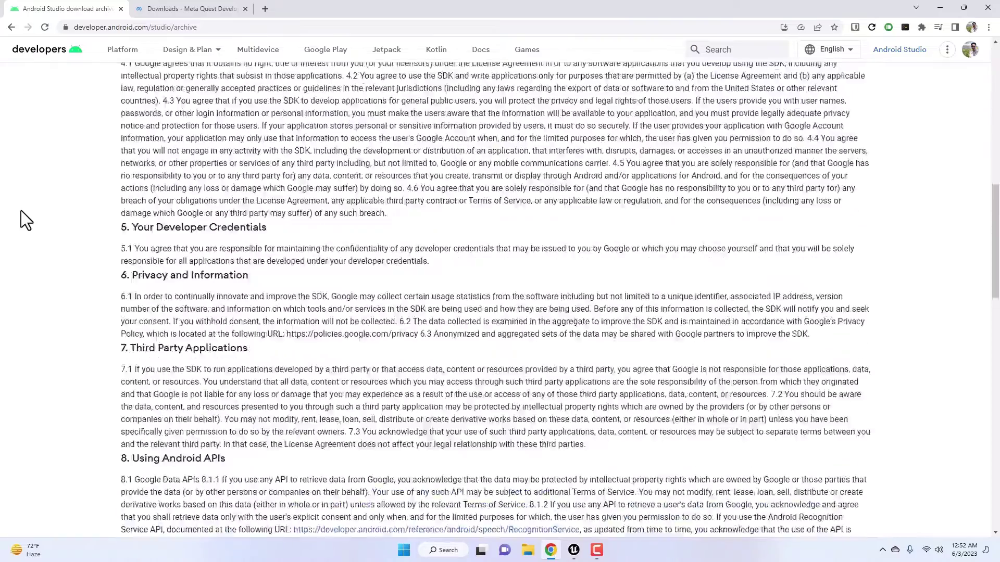
pyautogui.scroll(4, 189, 268)
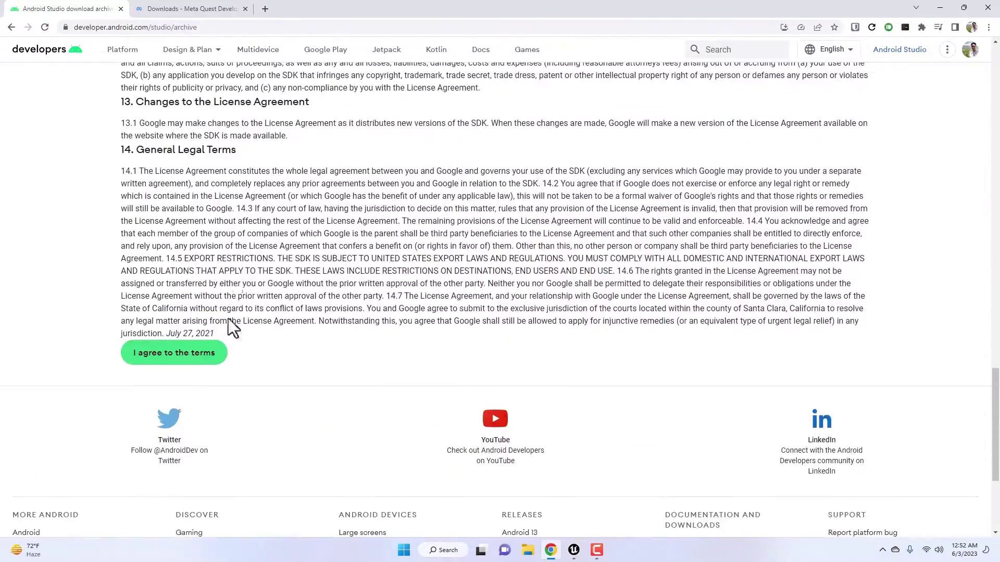
pyautogui.click(189, 357)
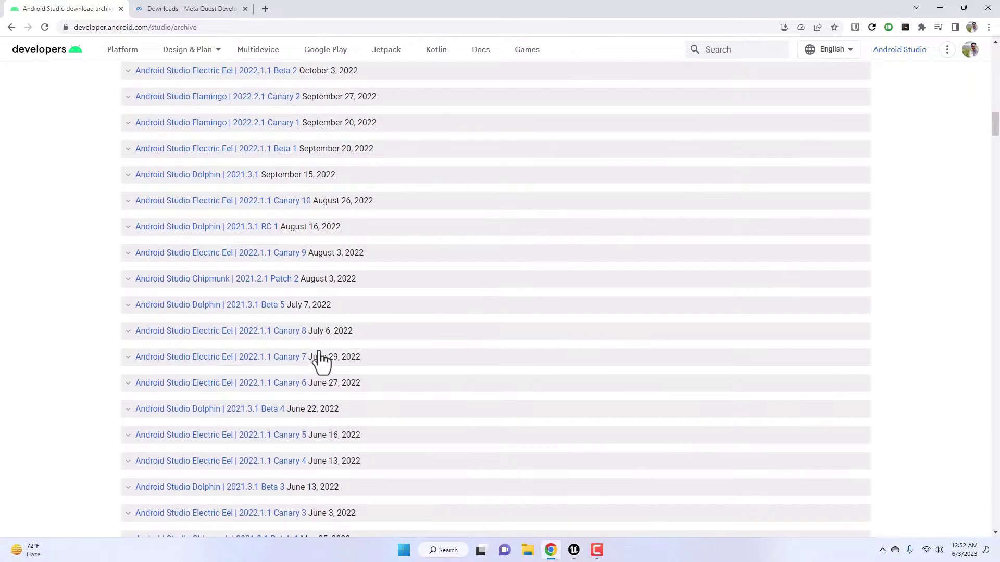
# Find the Android Studio 4.0 release of May 28, 2020 in the archive list and expand its download links
pyautogui.scroll(-20, 154, 314)
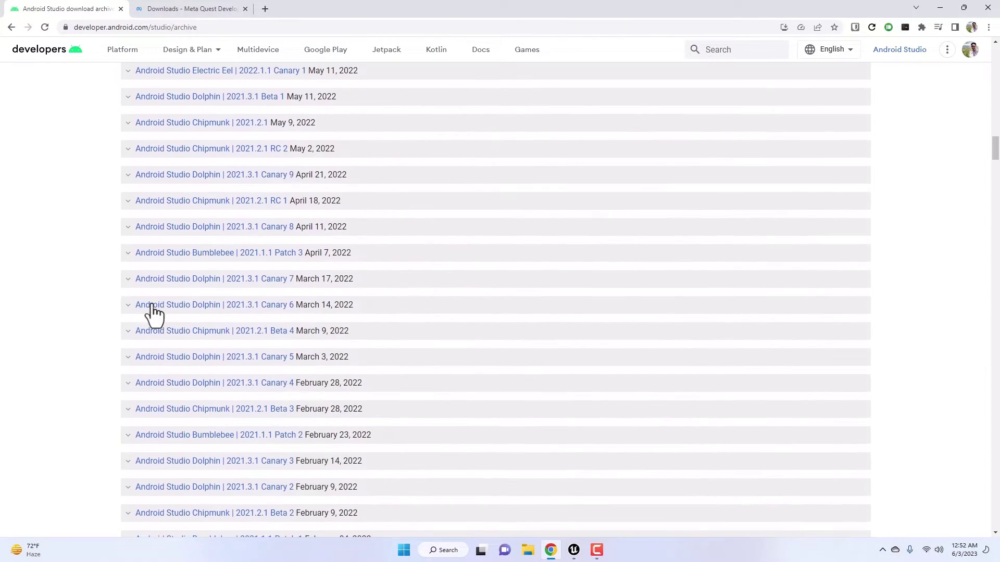
pyautogui.scroll(-20, 154, 314)
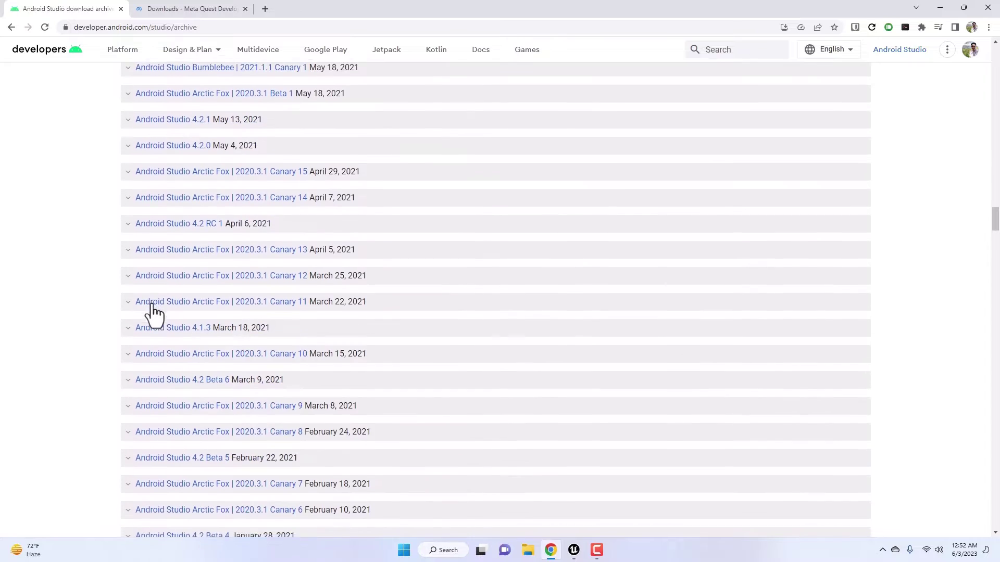
pyautogui.scroll(-5, 108, 312)
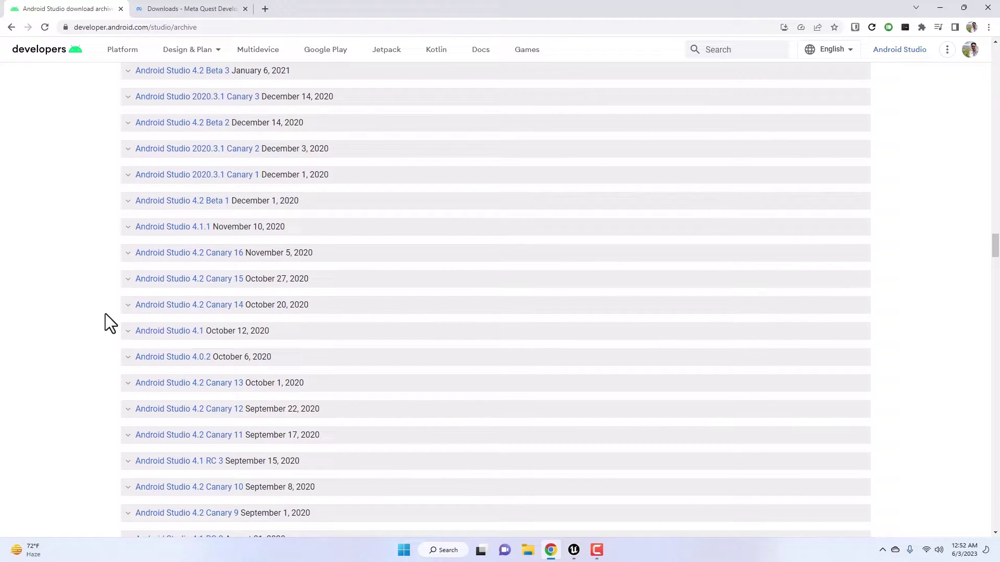
pyautogui.scroll(-10, 105, 314)
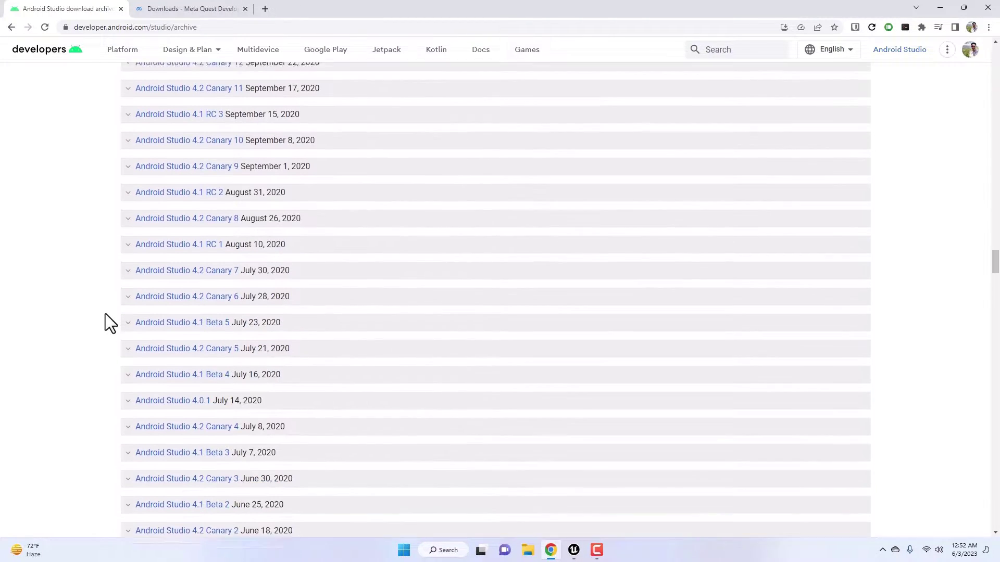
pyautogui.scroll(-3, 109, 323)
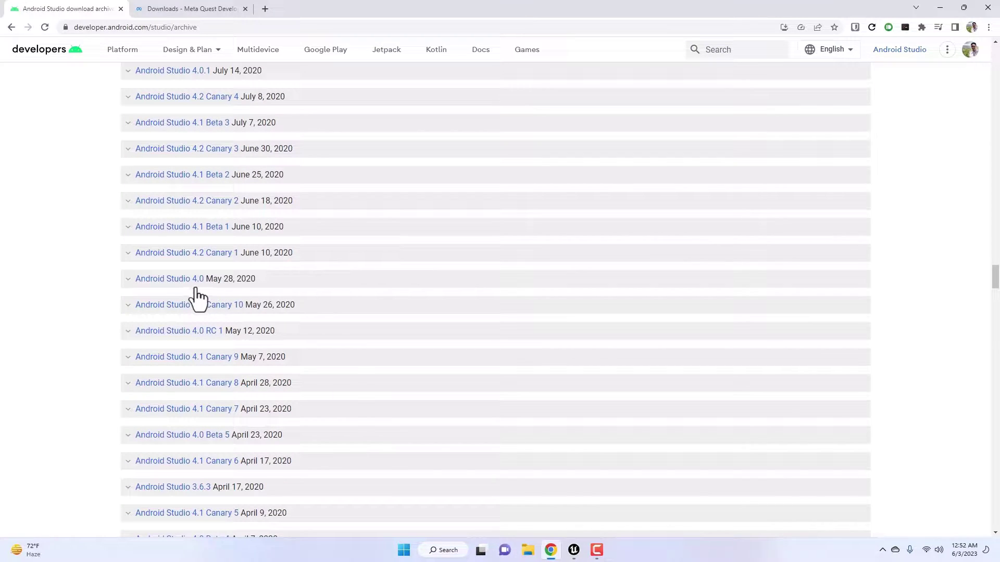
pyautogui.moveTo(252, 282); pyautogui.dragTo(210, 284)
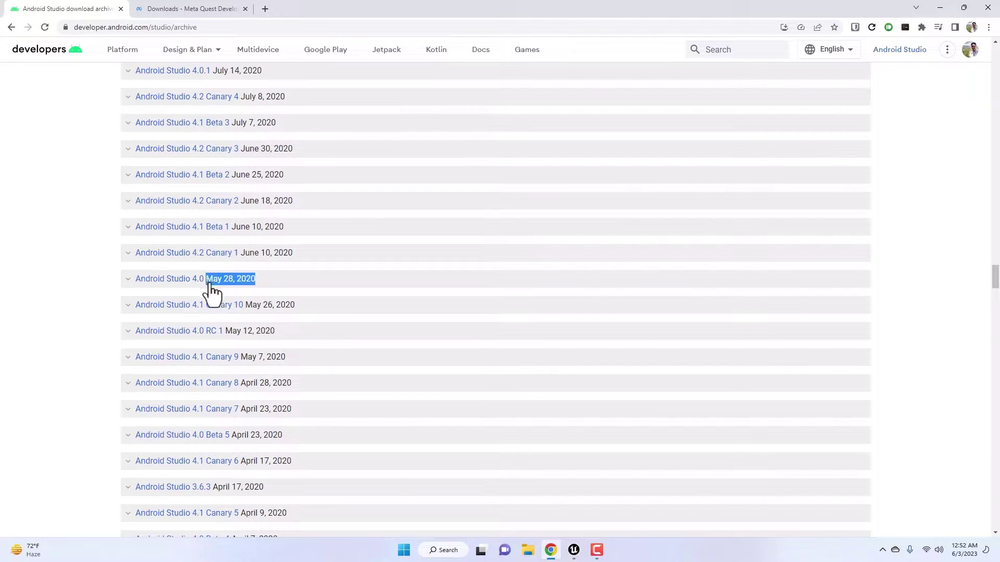
pyautogui.click(211, 292)
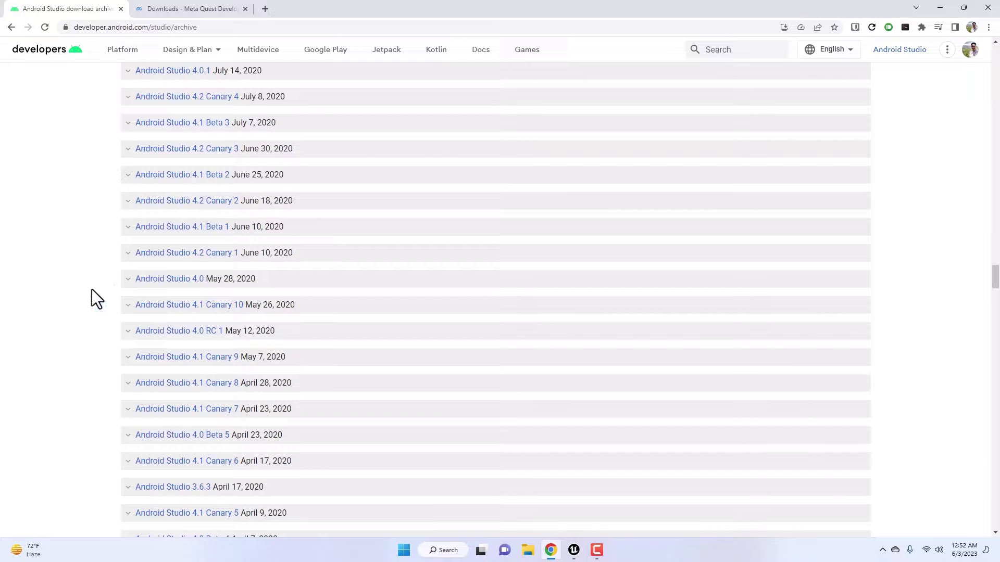
pyautogui.click(128, 281)
pyautogui.scroll(-3, 209, 325)
pyautogui.scroll(1, 239, 301)
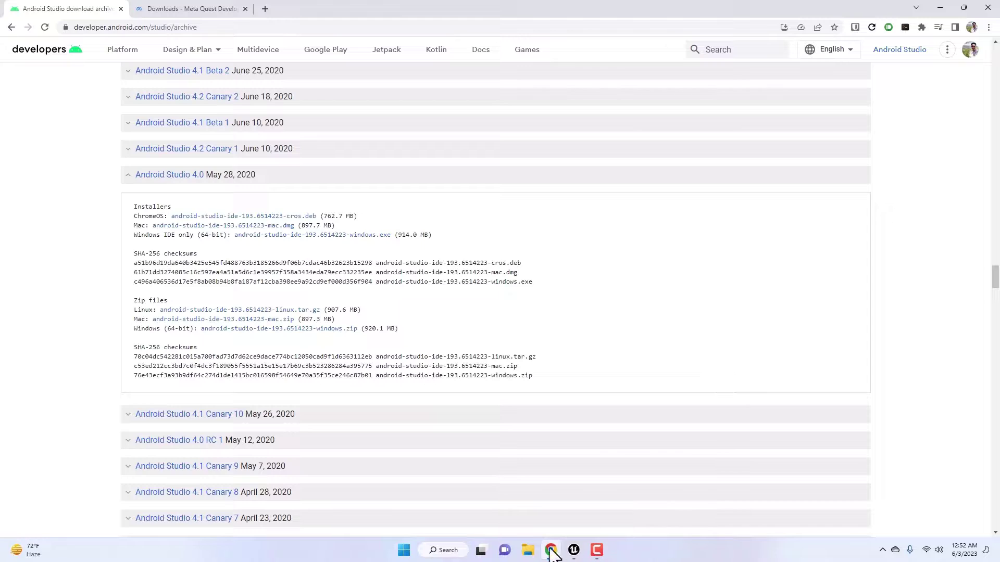
# Minimize the browser, search the installed apps for "android" and launch Android Studio
pyautogui.click(941, 6)
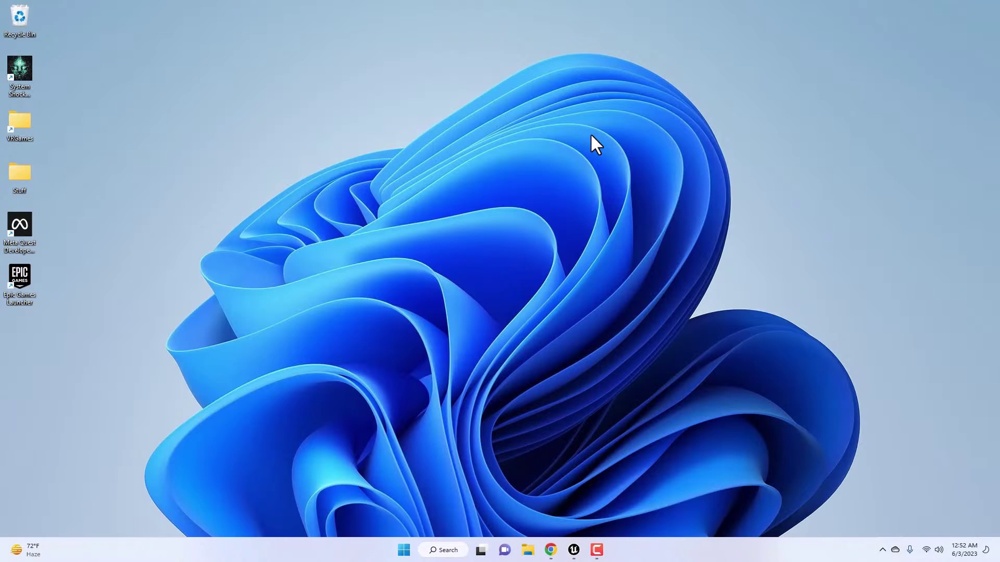
pyautogui.click(402, 552)
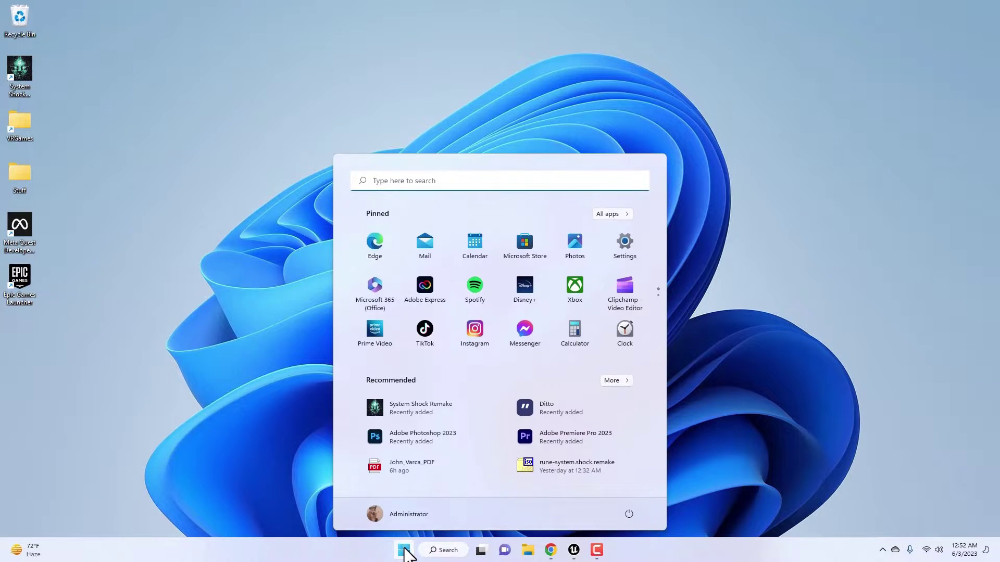
pyautogui.write('android')
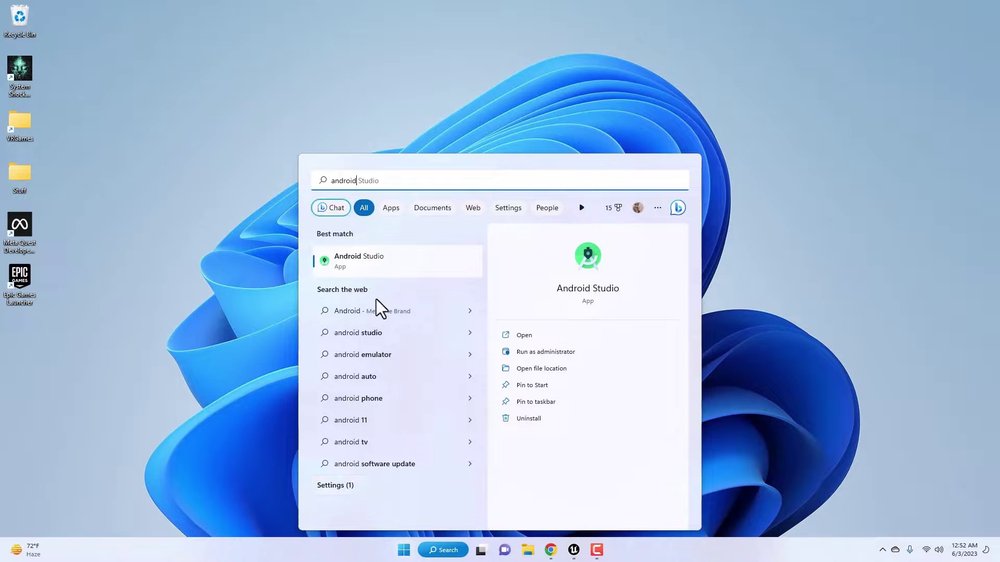
pyautogui.click(387, 257)
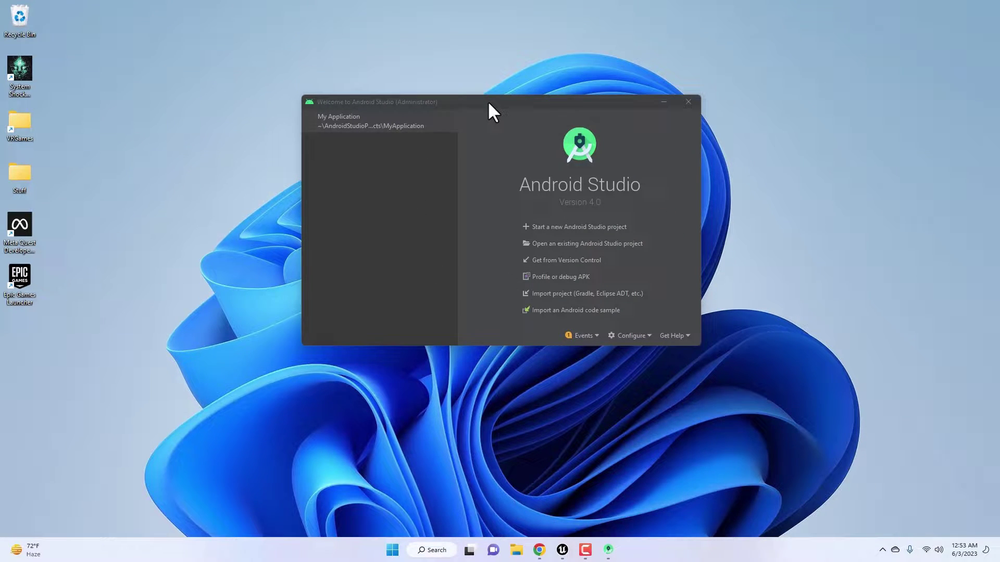
# Open the Android SDK settings from the Android Studio welcome window and move the settings window aside
pyautogui.click(646, 340)
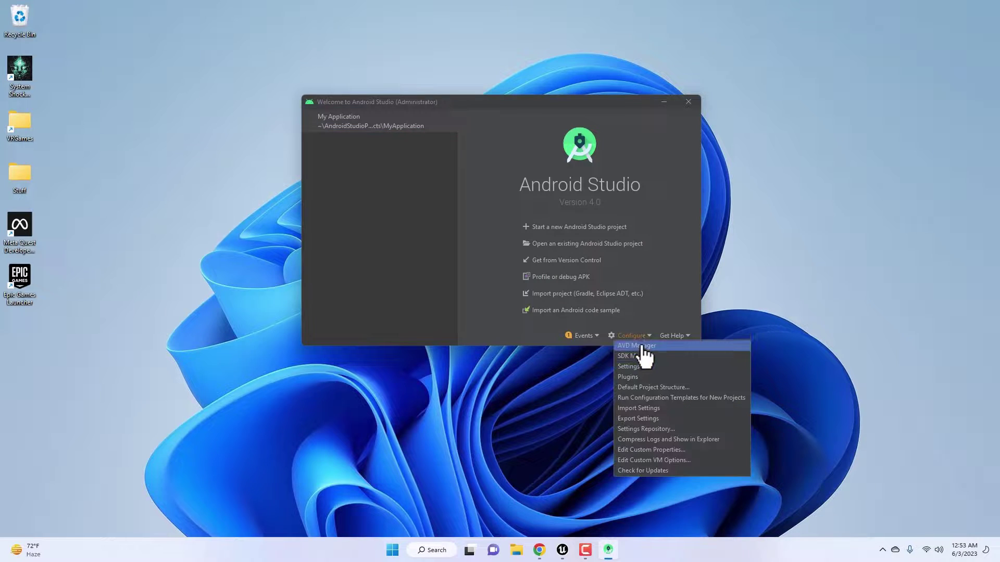
pyautogui.click(678, 367)
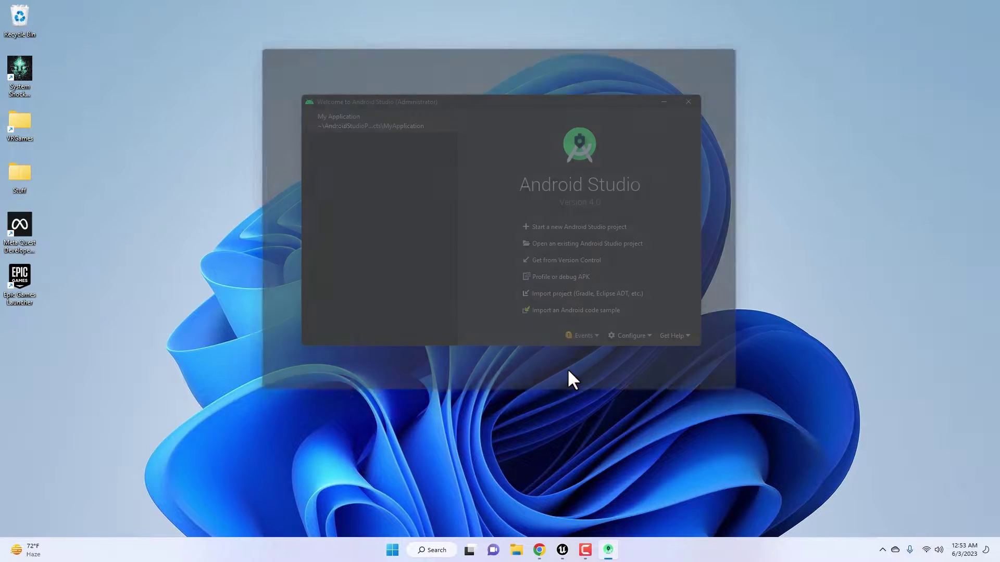
pyautogui.moveTo(495, 44); pyautogui.dragTo(594, 45)
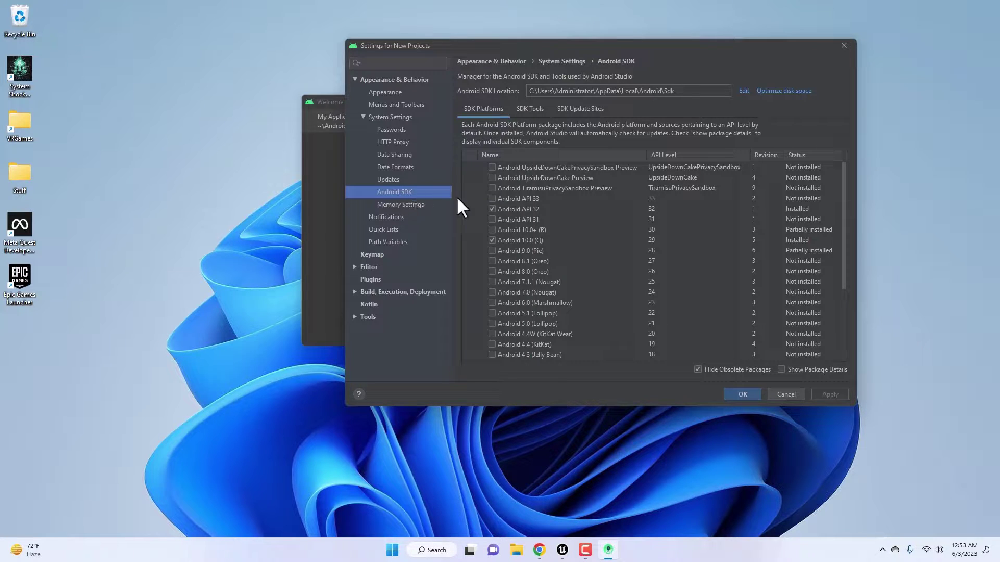
# Check the Android API 32 and Android 10.0 (Q) SDK platforms, showing package details to inspect the API 32 components
pyautogui.click(539, 208)
pyautogui.click(530, 241)
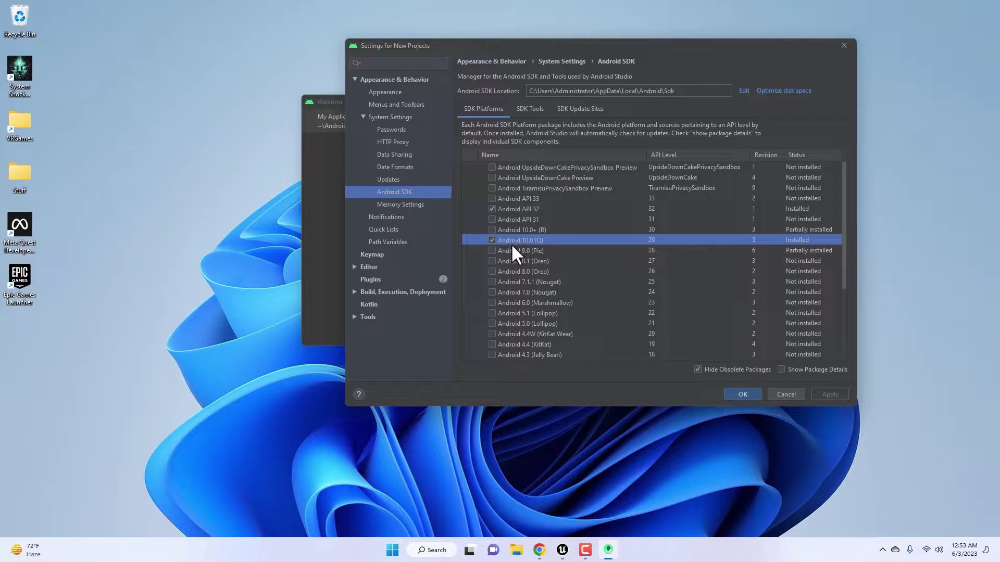
pyautogui.click(781, 369)
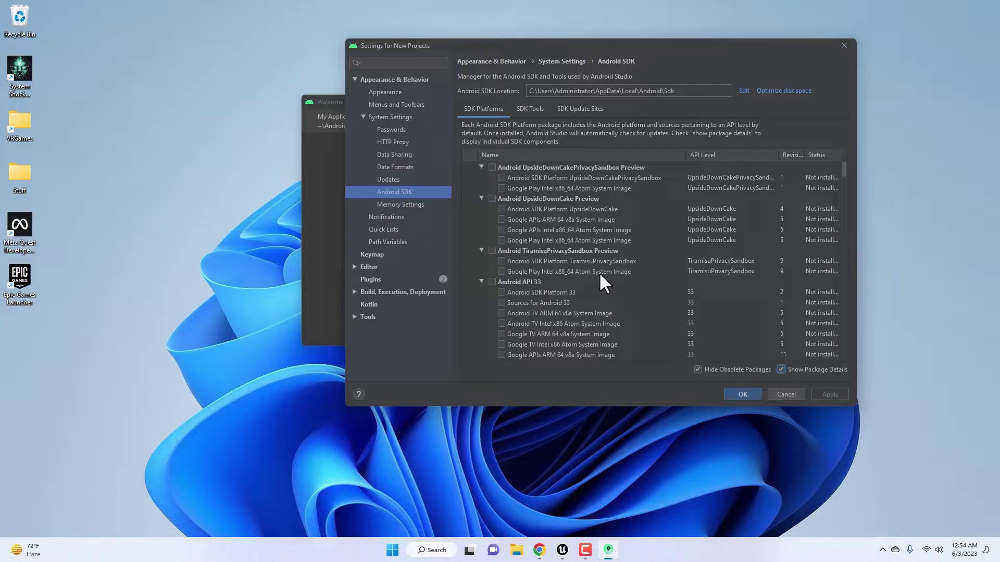
pyautogui.scroll(-4, 717, 250)
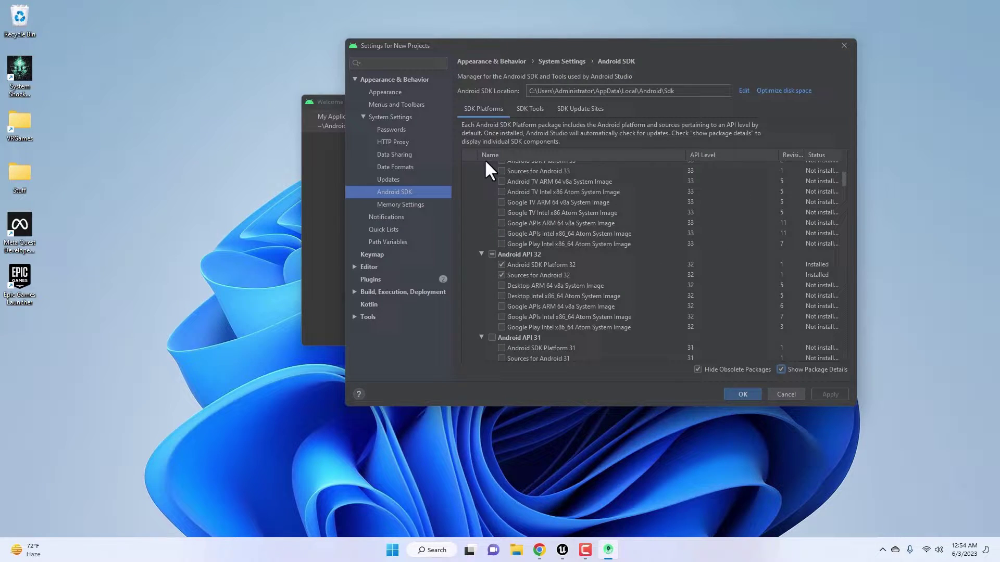
# Show package details for the SDK tools and check the Build-Tools 29.0.2 and 28.0.3 entries
pyautogui.click(528, 110)
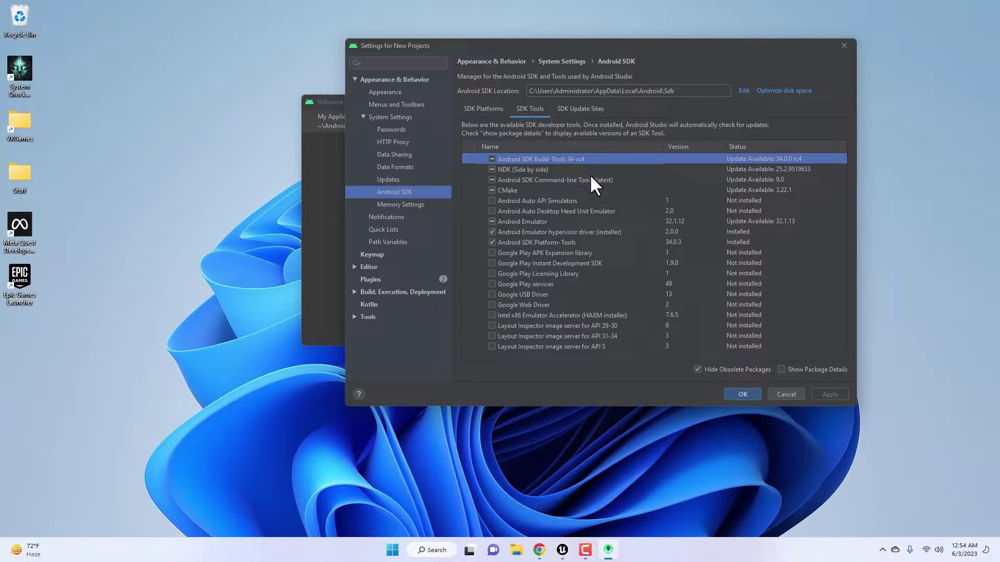
pyautogui.click(781, 370)
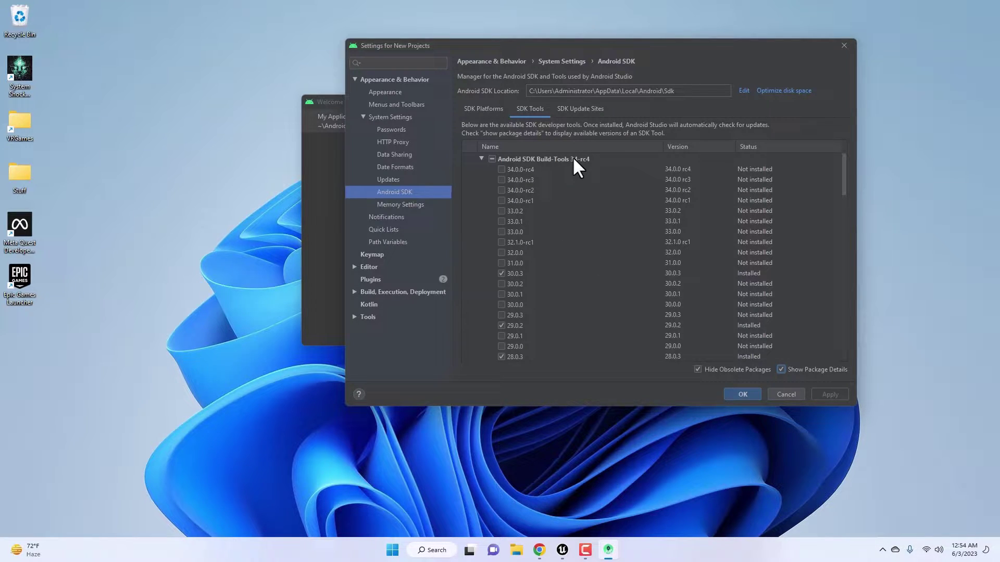
pyautogui.scroll(-2, 573, 159)
pyautogui.scroll(1, 573, 159)
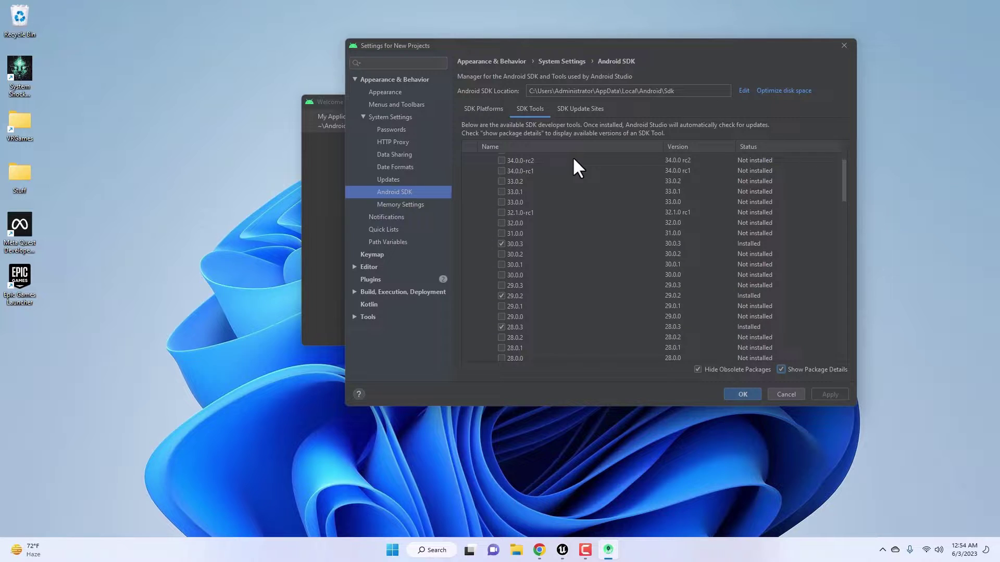
pyautogui.click(521, 298)
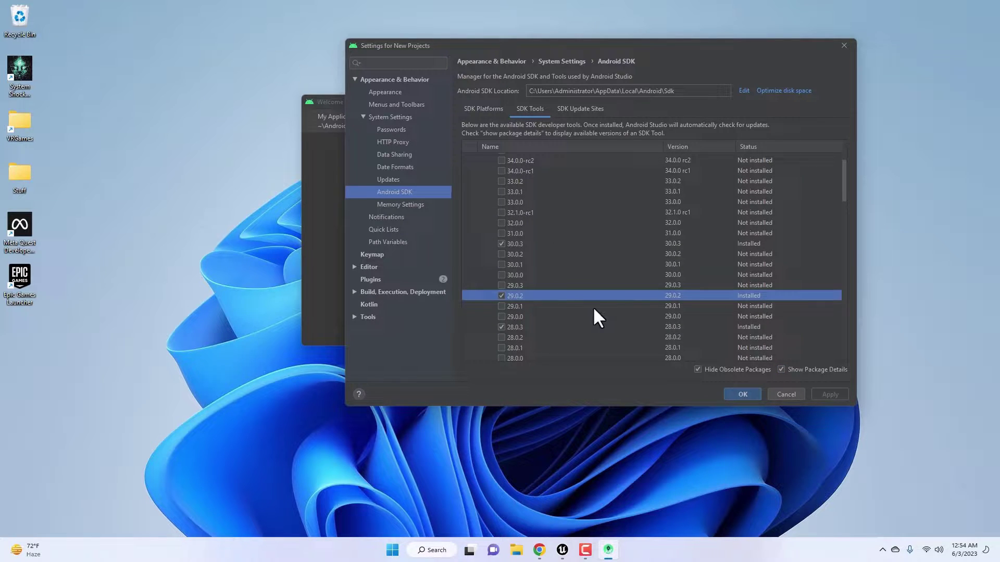
pyautogui.click(529, 326)
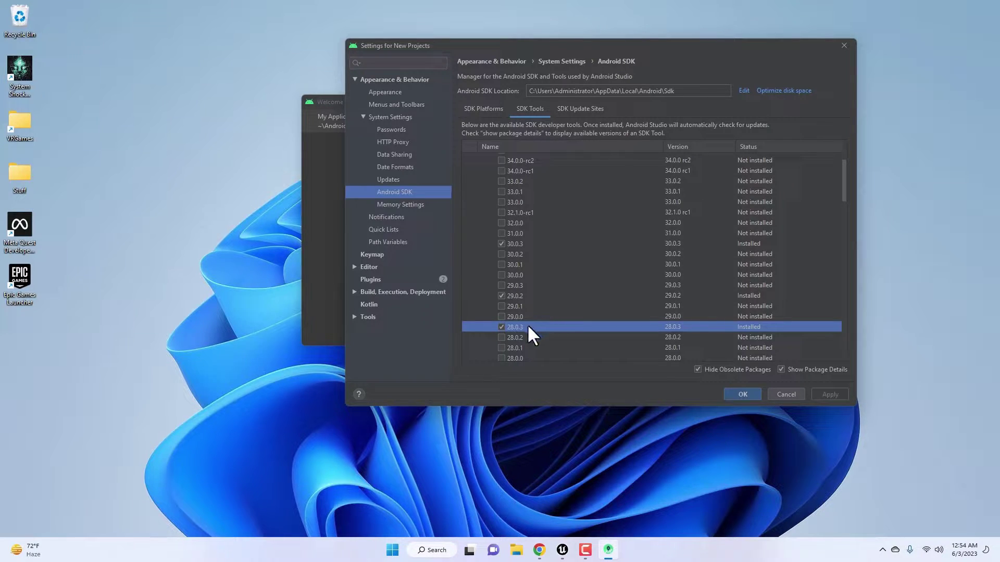
# Examine which NDK (Side by side) versions are installed among the SDK tools
pyautogui.scroll(-15, 524, 307)
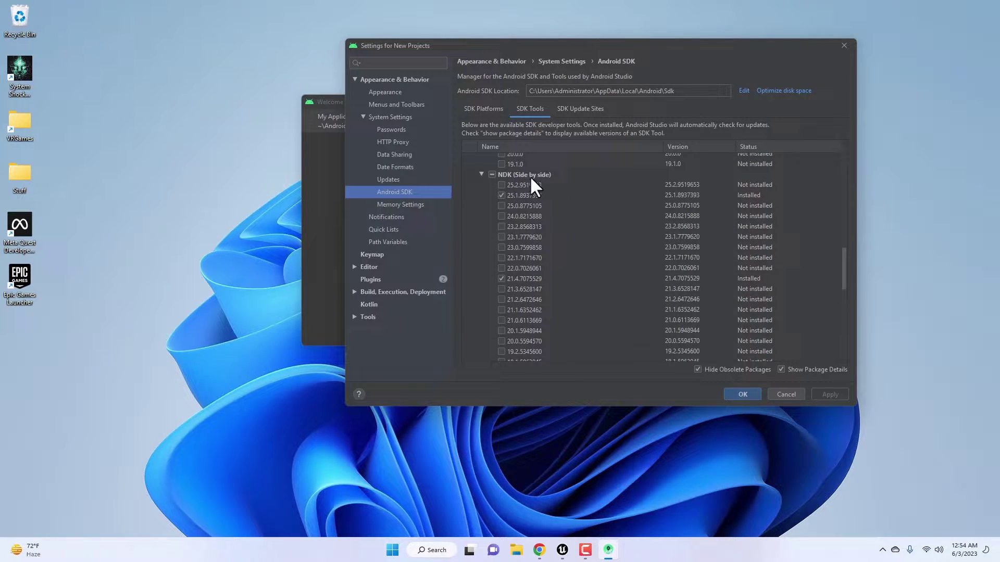
pyautogui.scroll(-3, 530, 188)
pyautogui.scroll(4, 530, 188)
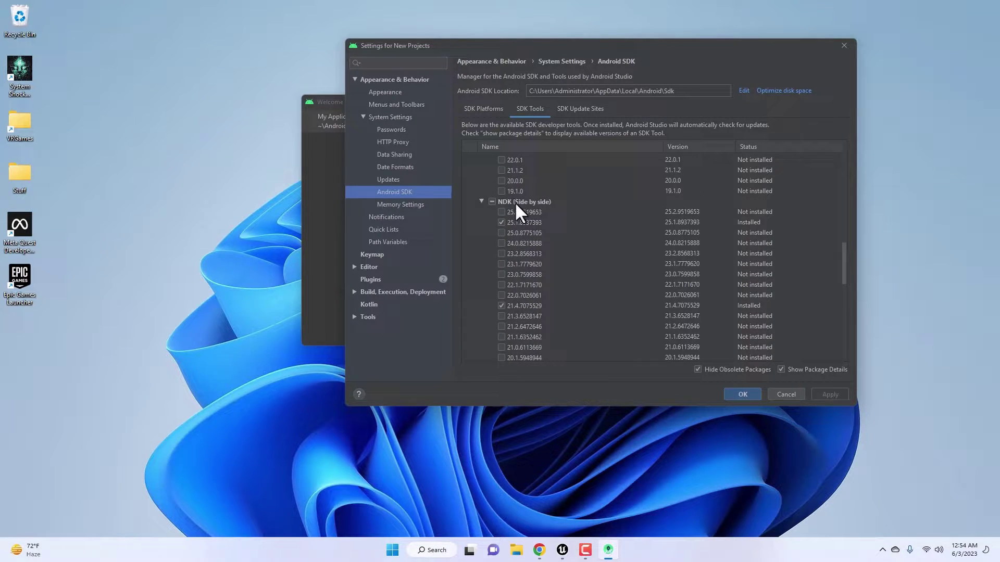
pyautogui.scroll(-3, 549, 203)
pyautogui.scroll(-4, 552, 251)
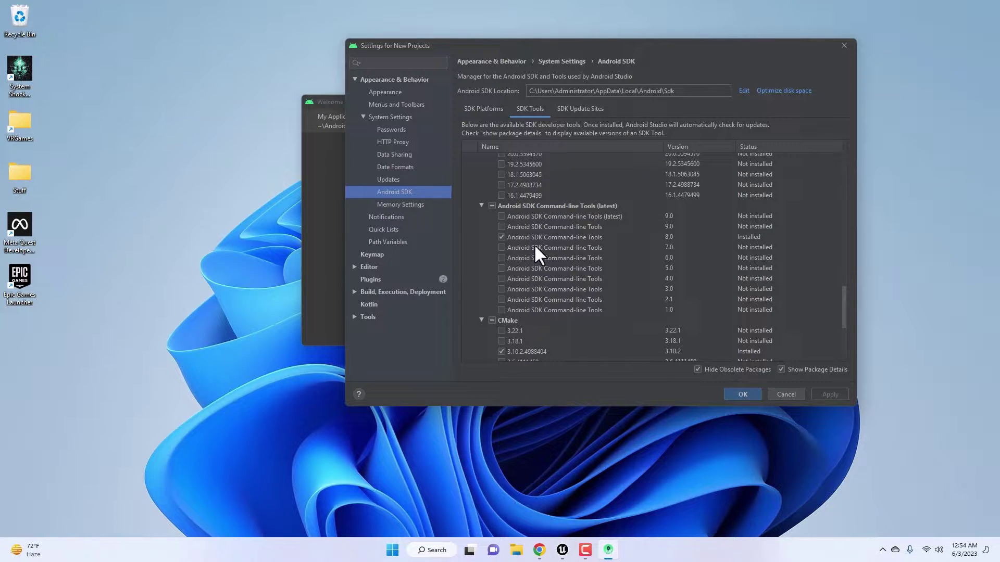
# Check the Android SDK Command-line Tools 8.0 entry and the installation status of the CMake versions
pyautogui.click(554, 235)
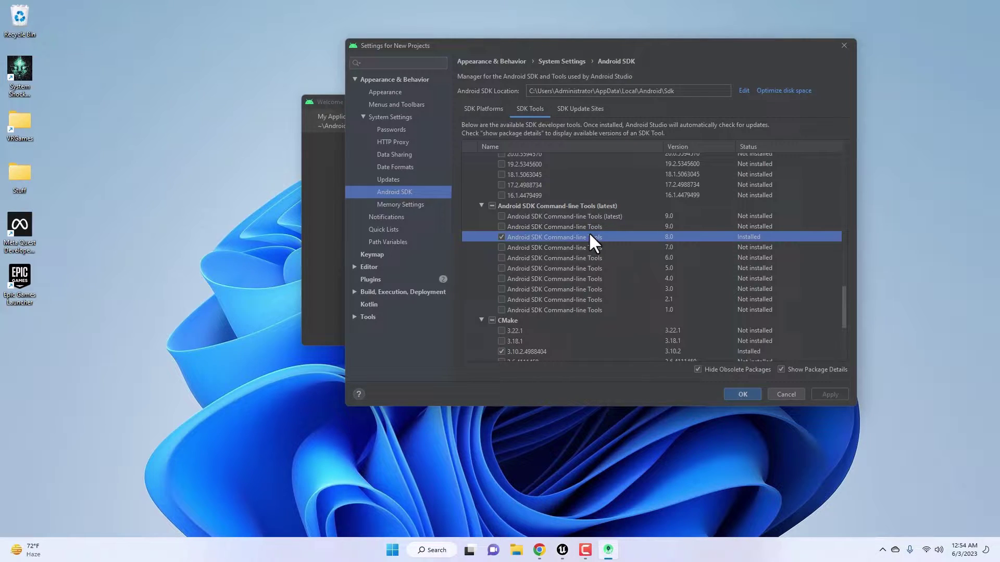
pyautogui.scroll(-3, 590, 234)
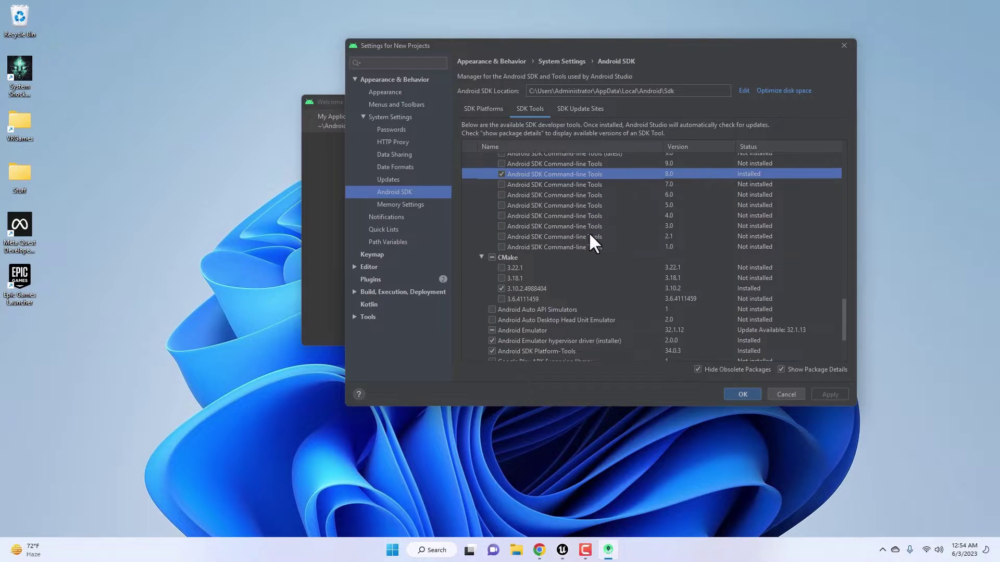
pyautogui.scroll(-4, 590, 236)
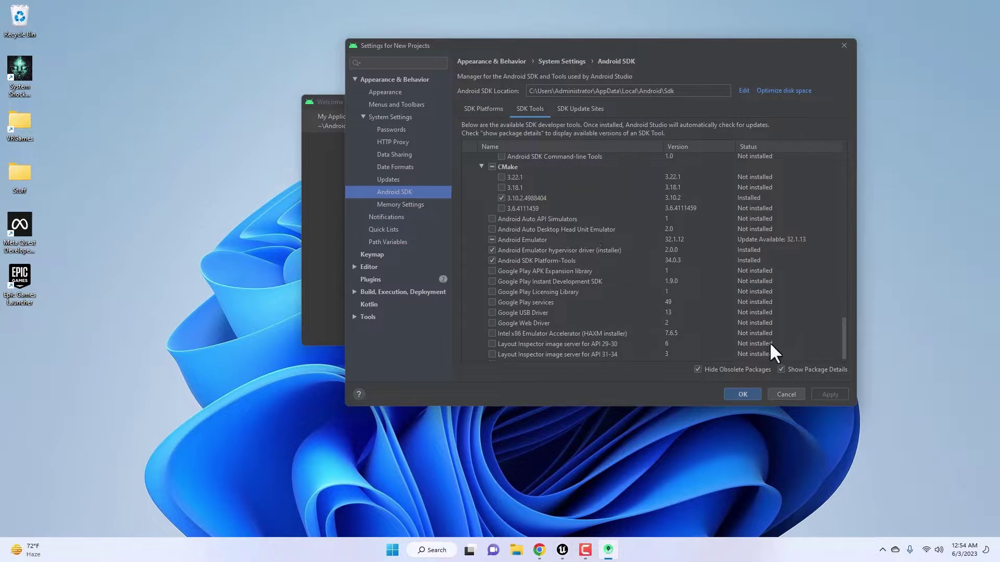
# Cancel the SDK settings, close Android Studio and switch back to the download archive in Chrome
pyautogui.click(786, 395)
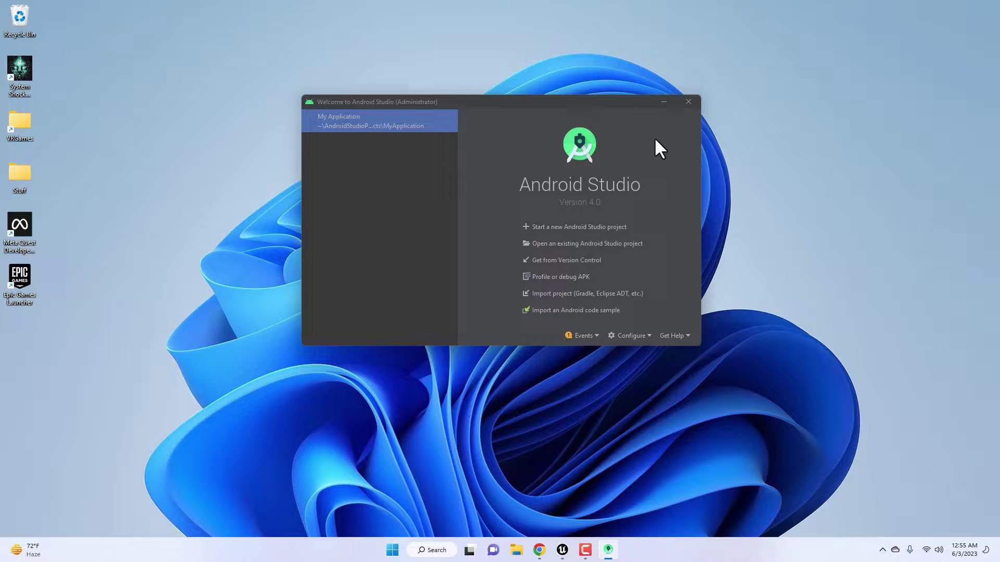
pyautogui.click(688, 103)
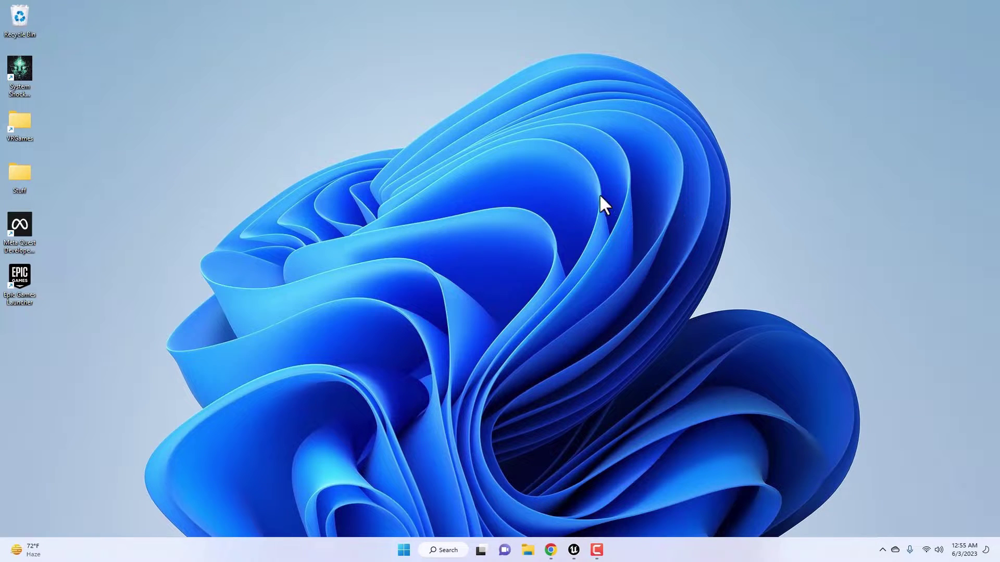
pyautogui.click(551, 550)
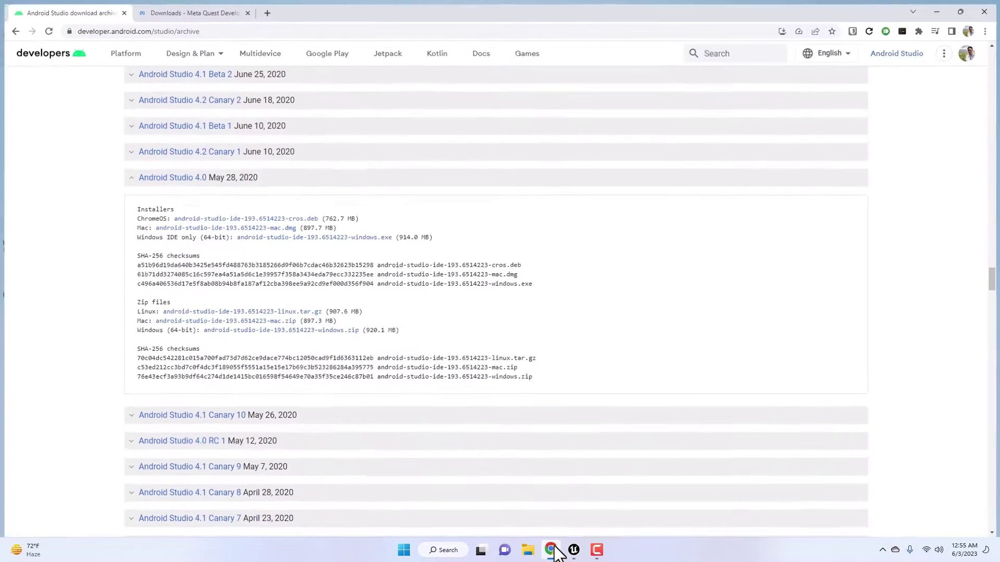
# View the Meta Quest Developer Hub for Windows download page, return to the Android Studio archive and minimize the browser
pyautogui.click(166, 10)
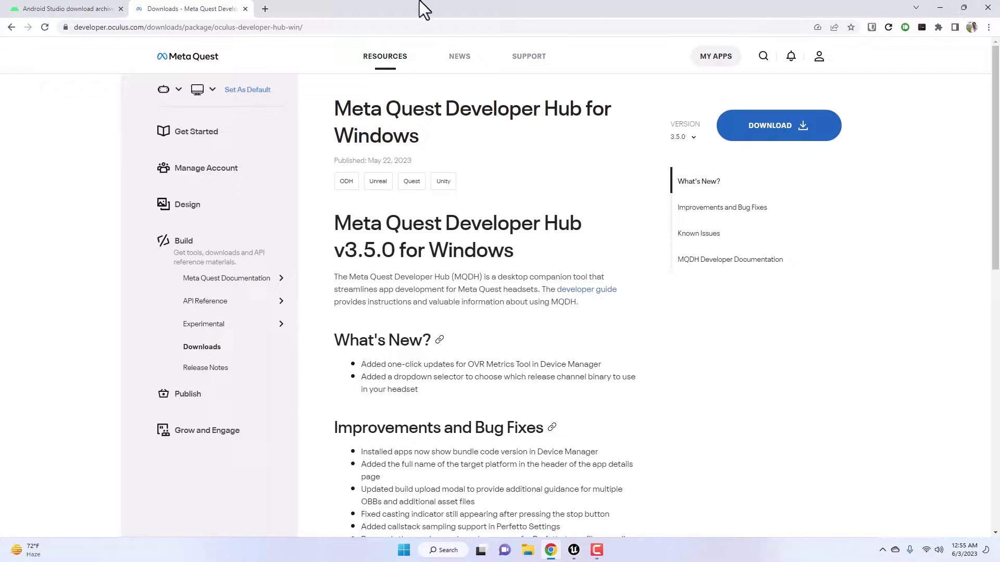
pyautogui.click(92, 7)
pyautogui.click(940, 8)
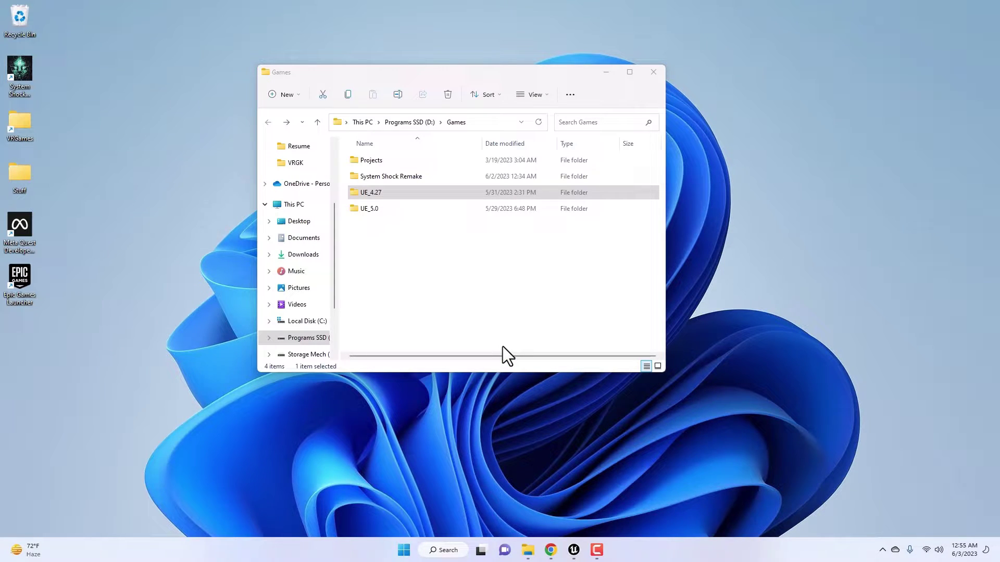
# In File Explorer, open the UE_4.27\Engine\Extras\Android folder and locate the SetupAndroid batch file
pyautogui.click(494, 300)
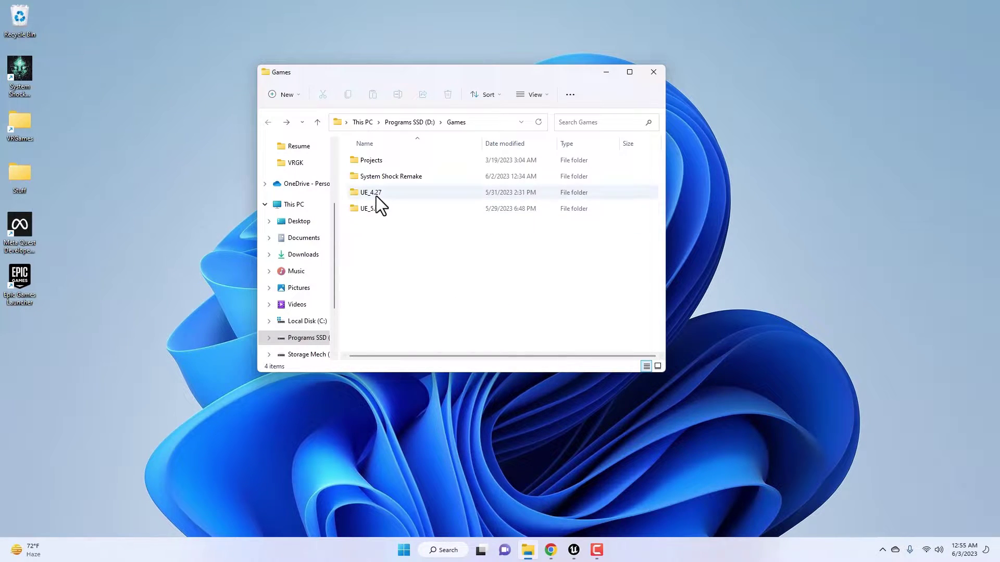
pyautogui.doubleClick(464, 194)
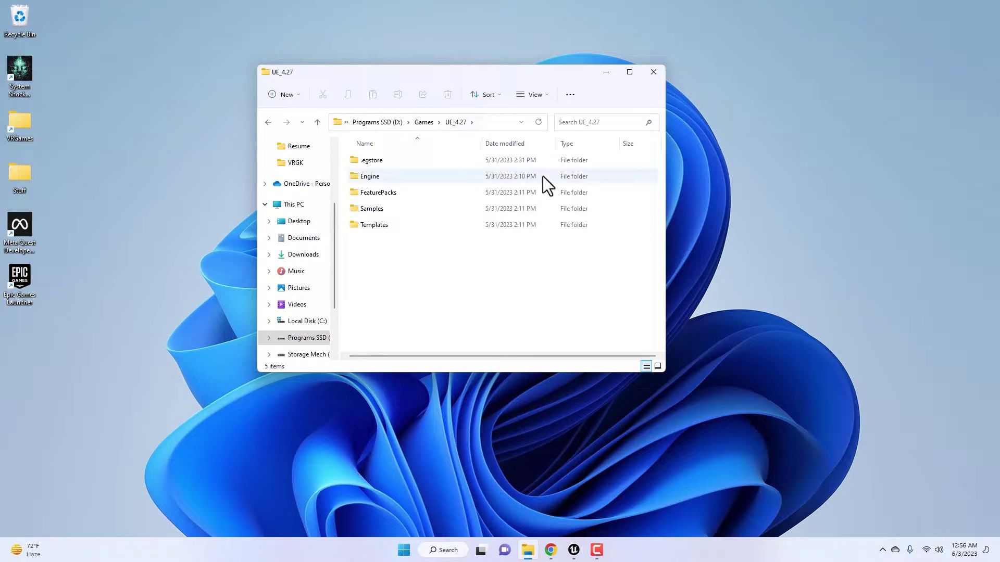
pyautogui.doubleClick(387, 179)
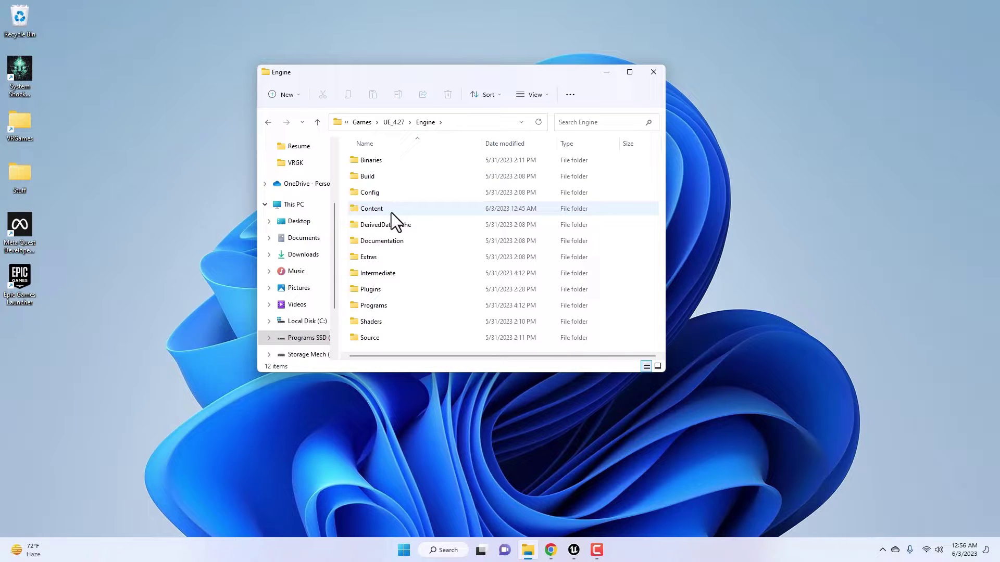
pyautogui.doubleClick(389, 257)
pyautogui.doubleClick(398, 179)
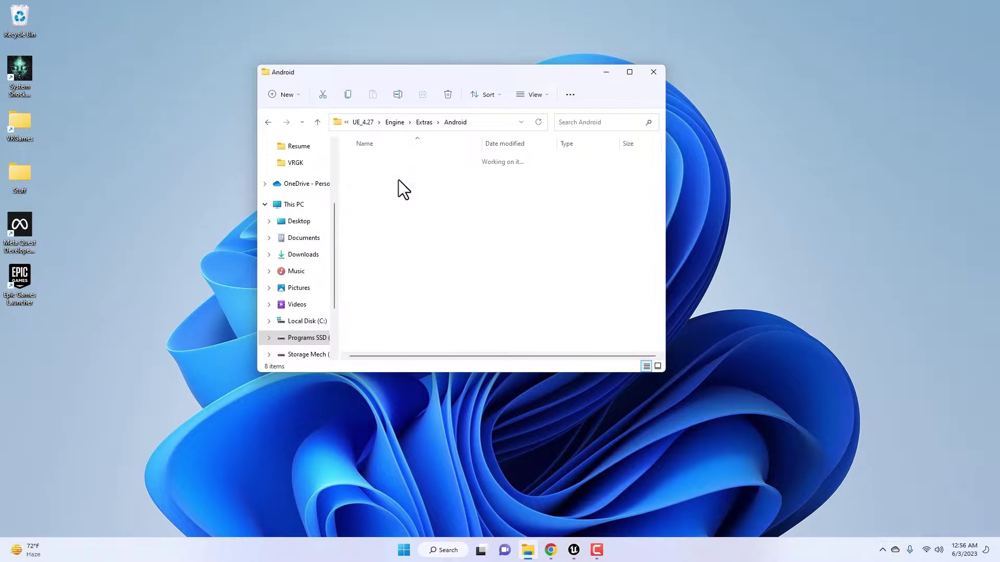
pyautogui.click(393, 210)
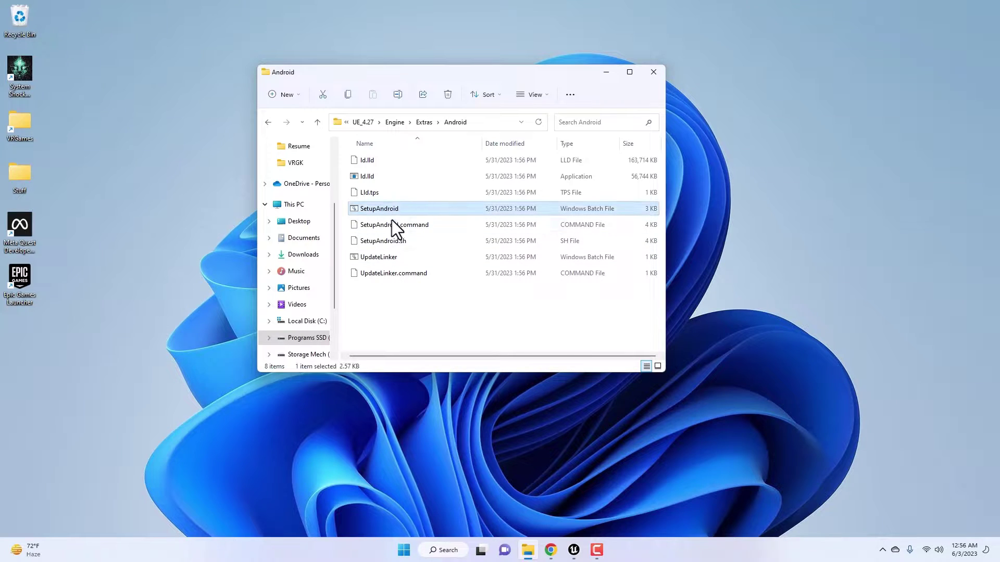
pyautogui.click(426, 314)
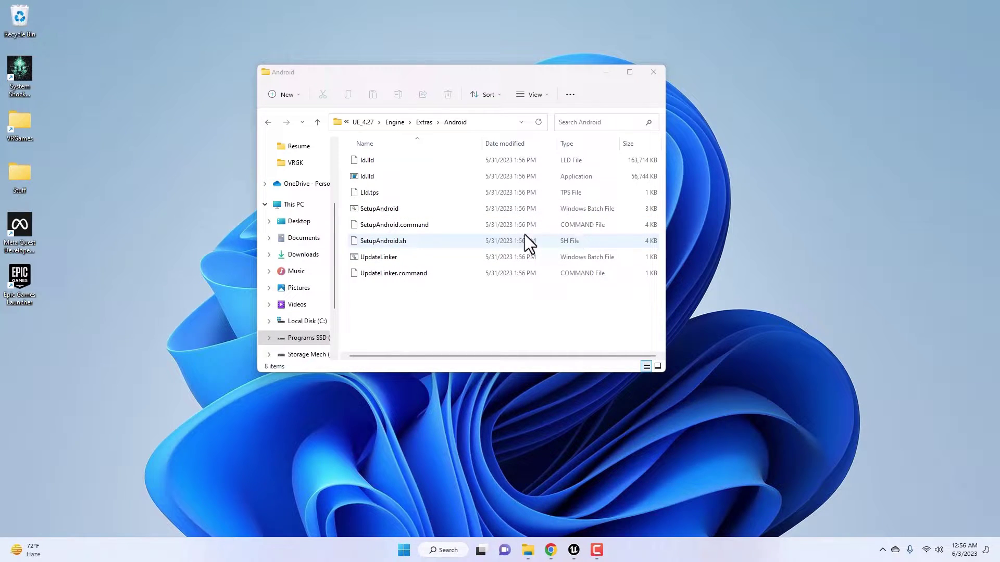
pyautogui.click(422, 311)
# Launch a command prompt with cmd and move its window clear of the Android folder's path
pyautogui.press('super+r')
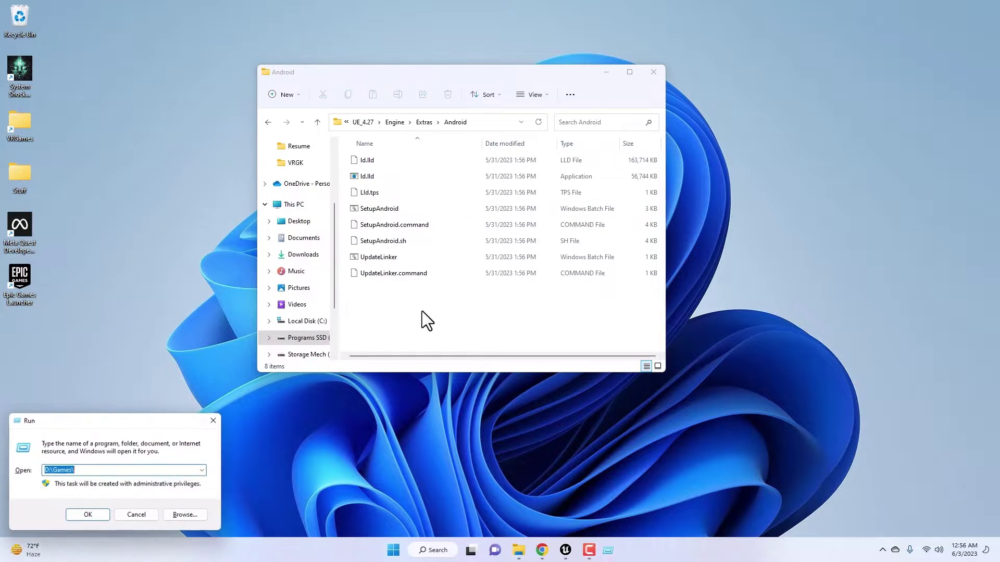
pyautogui.write('cmd')
pyautogui.press('Return')
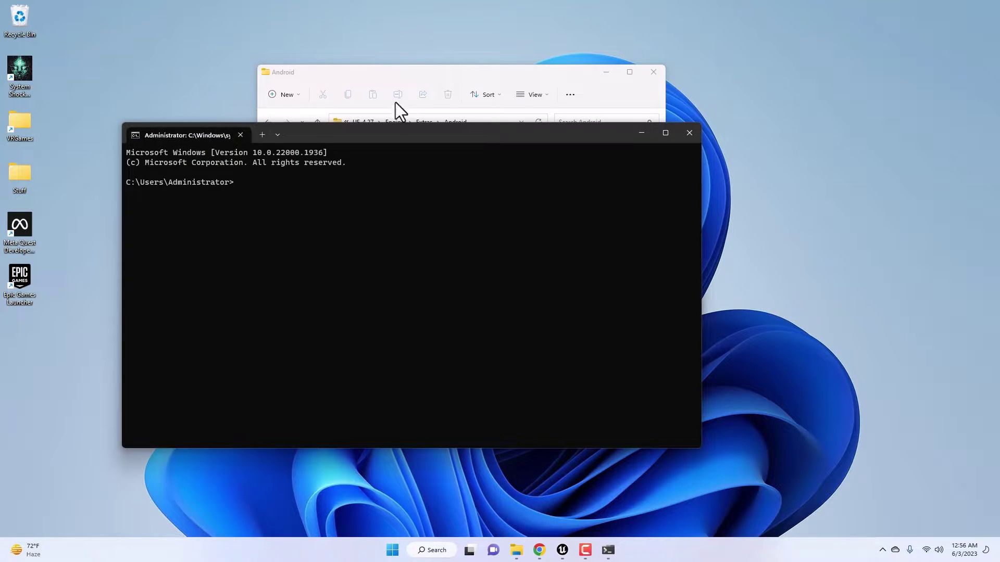
pyautogui.moveTo(422, 131); pyautogui.dragTo(608, 137)
# Copy the Android folder's path and change the command prompt's directory to D:\Games\UE_4.27\Engine\Extras\Android, including the switch to drive D:
pyautogui.click(557, 78)
pyautogui.click(504, 122)
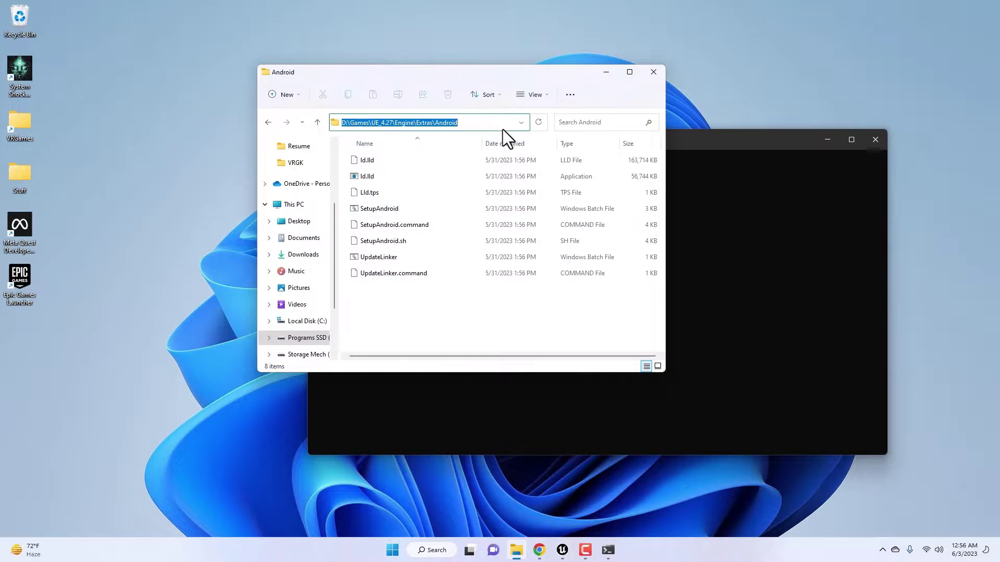
pyautogui.hotkey('ctrl', 'c')
pyautogui.click(805, 229)
pyautogui.write('cd')
pyautogui.hotkey('ctrl', 'v')
pyautogui.press('Return')
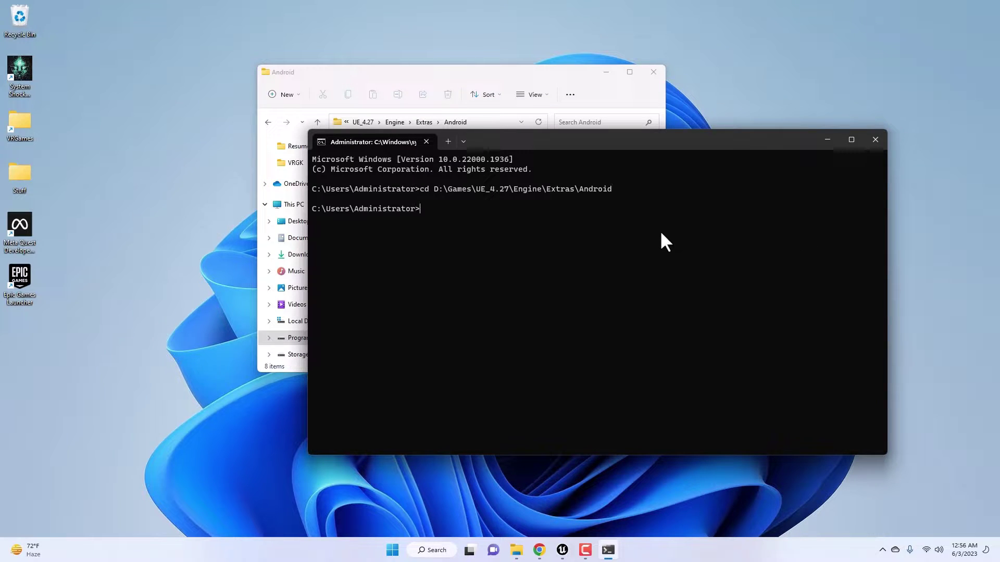
pyautogui.write('D:')
pyautogui.press('Return')
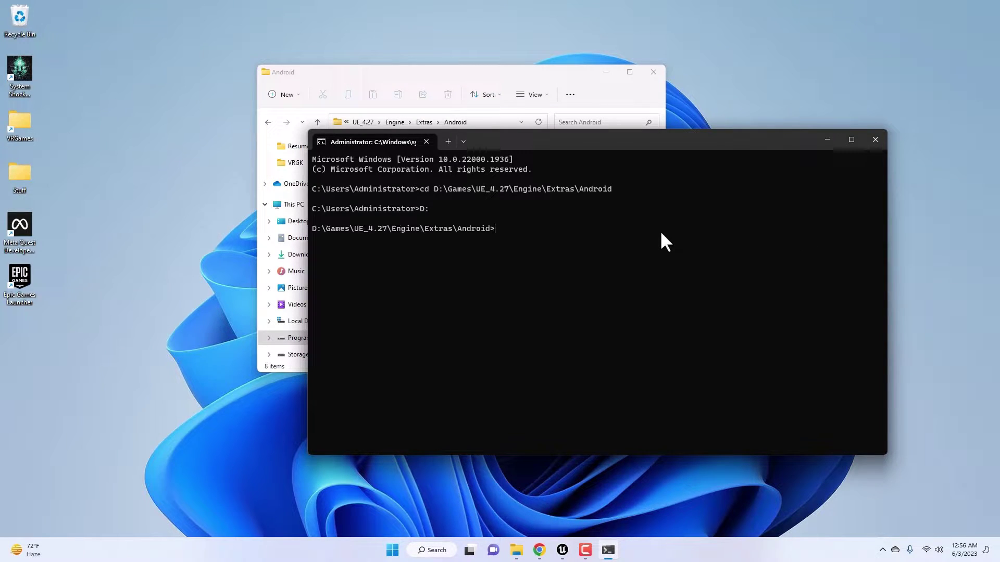
# Run SetupAndroid.bat in the command prompt, let it finish and close the prompt
pyautogui.hotkey('alt', 'Tab')
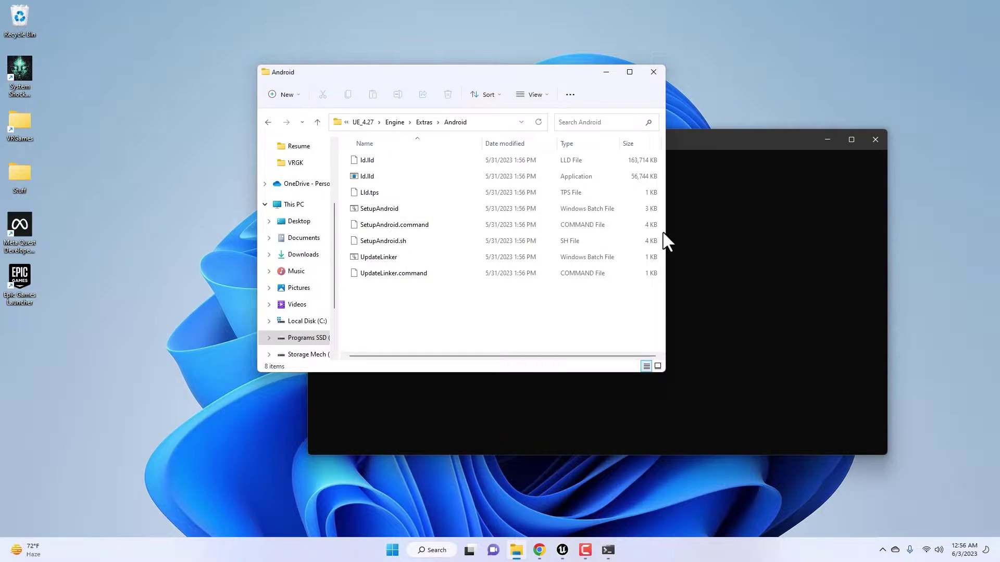
pyautogui.hotkey('alt', 'Tab')
pyautogui.write('Se')
pyautogui.press('Tab')
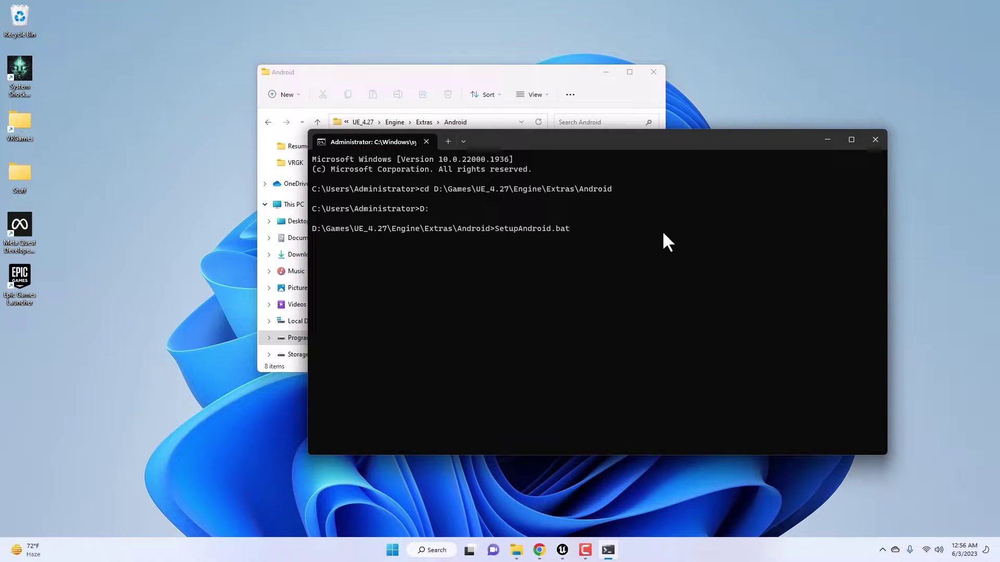
pyautogui.press('Return')
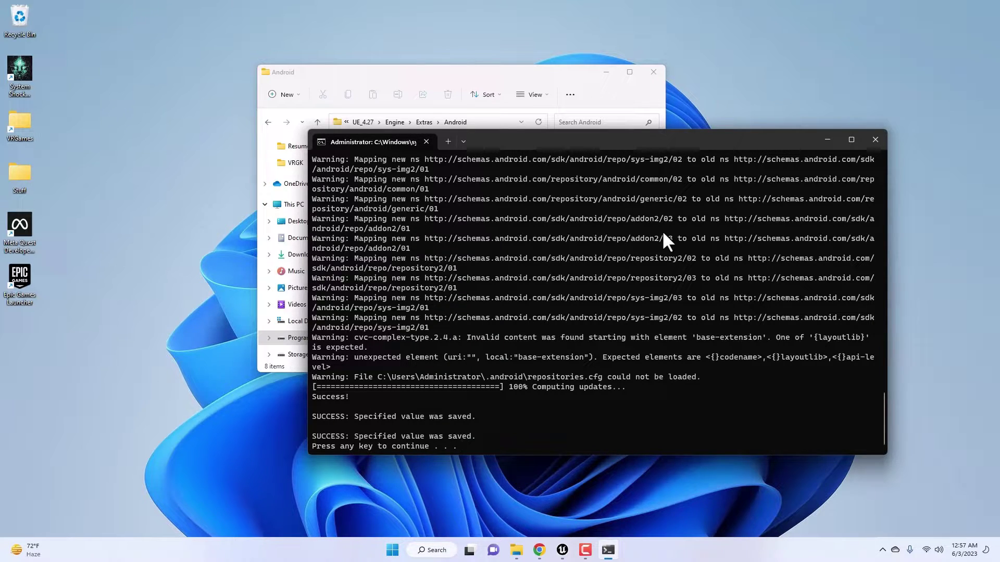
pyautogui.press('Return')
pyautogui.click(875, 140)
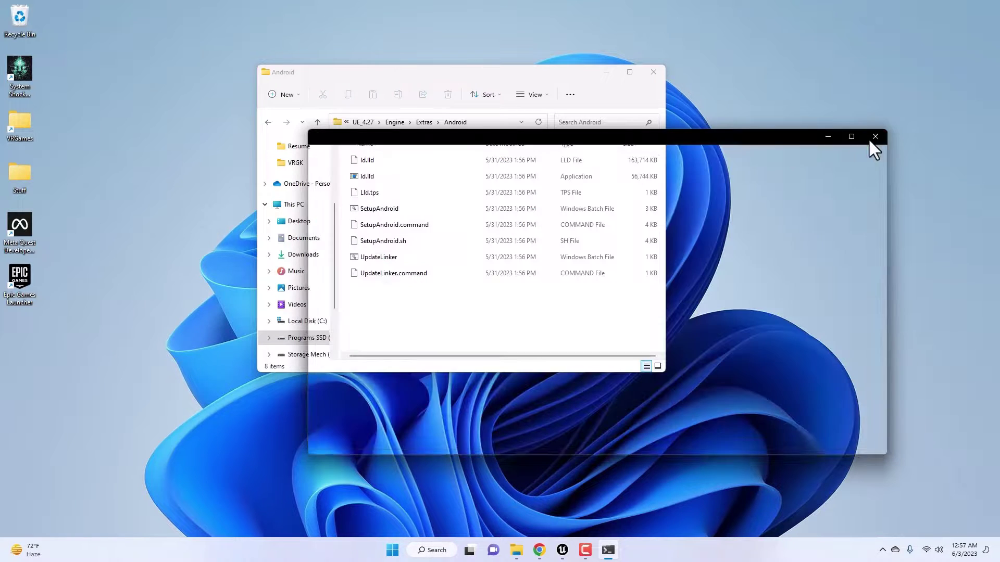
# Minimize File Explorer, switch to the Unreal Editor and open the Project Settings
pyautogui.click(607, 73)
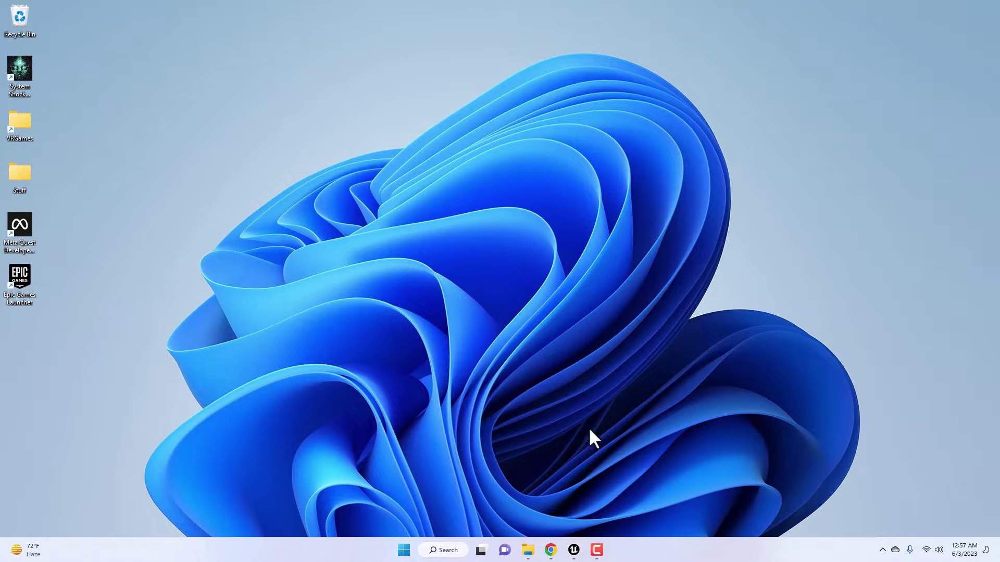
pyautogui.click(574, 549)
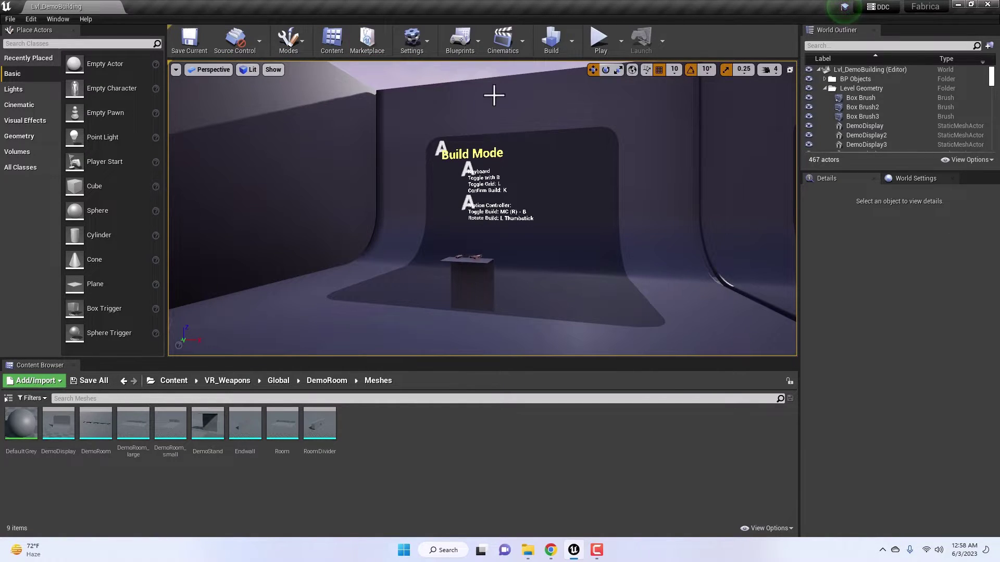
pyautogui.click(415, 39)
pyautogui.click(473, 86)
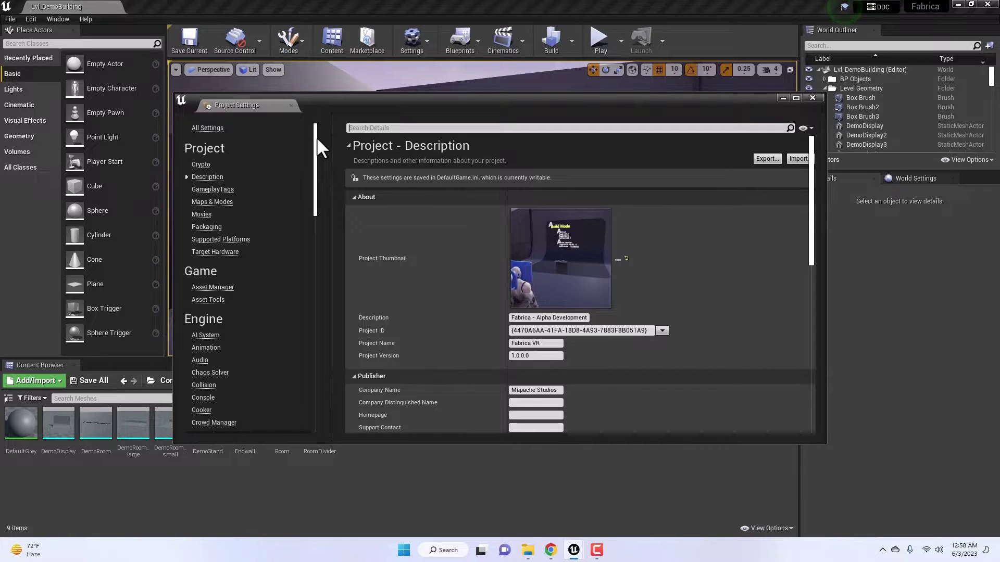
# Show the Rendering settings of the Engine category in the Project Settings
pyautogui.moveTo(316, 139); pyautogui.dragTo(305, 252)
pyautogui.scroll(6, 306, 253)
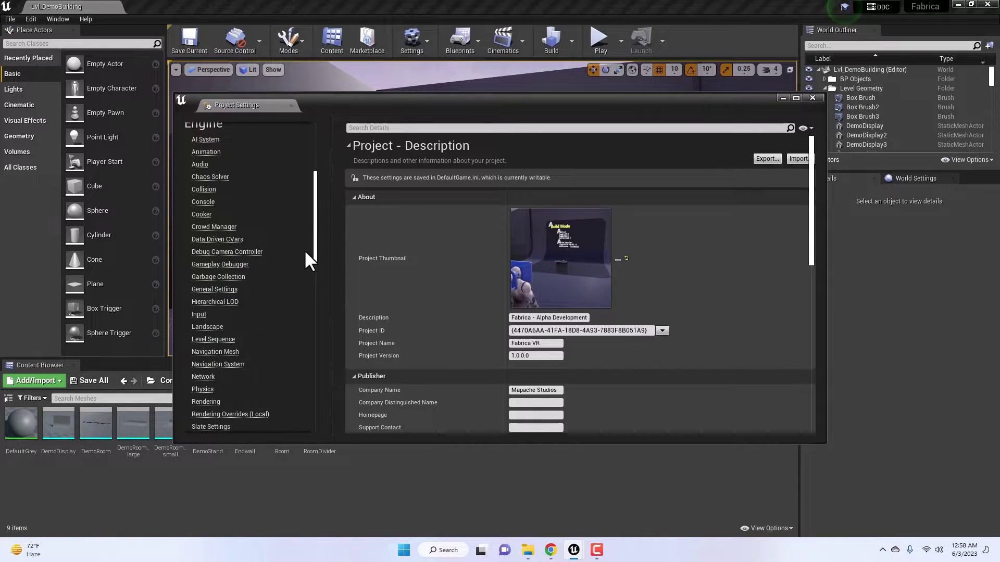
pyautogui.scroll(2, 306, 252)
pyautogui.scroll(-4, 305, 252)
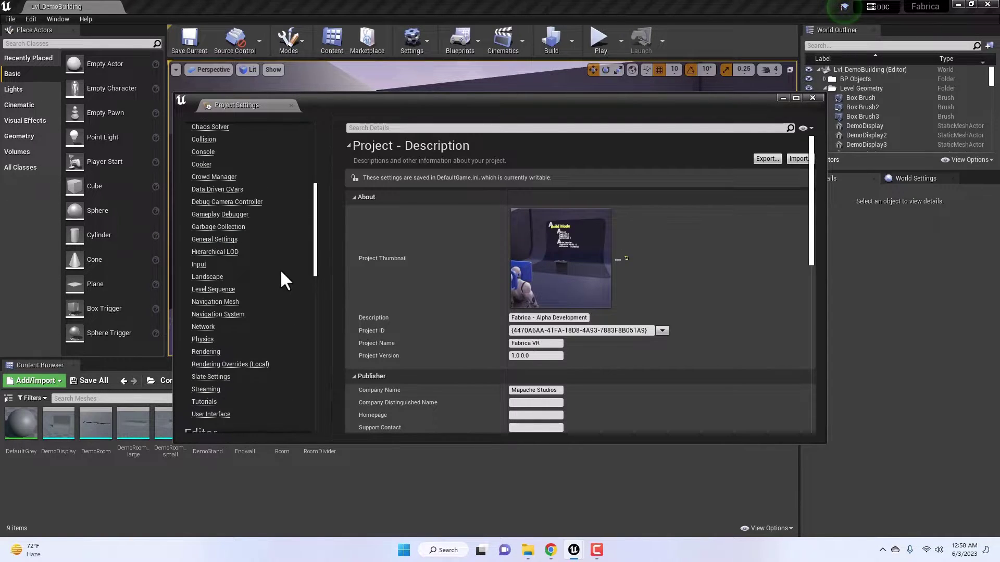
pyautogui.scroll(4, 230, 297)
pyautogui.scroll(-2, 213, 412)
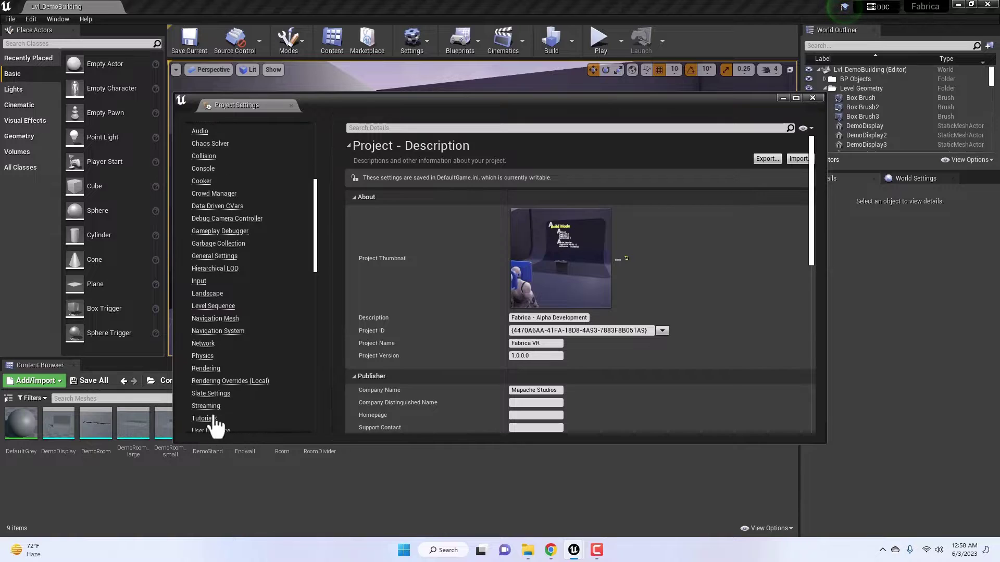
pyautogui.click(208, 369)
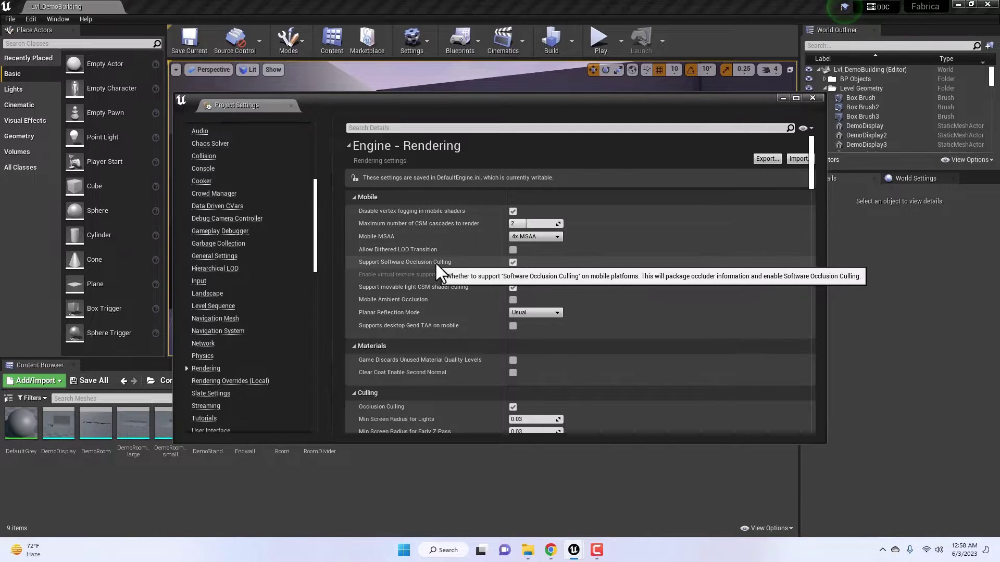
# Review the Mobile, Materials, Culling and Textures options in the Rendering settings
pyautogui.scroll(-2, 570, 261)
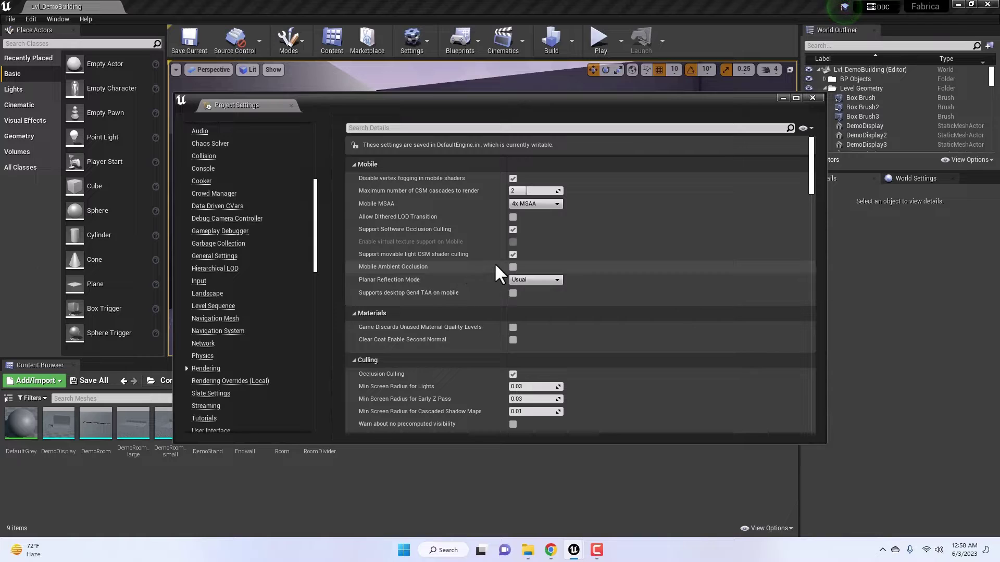
pyautogui.scroll(-1, 590, 265)
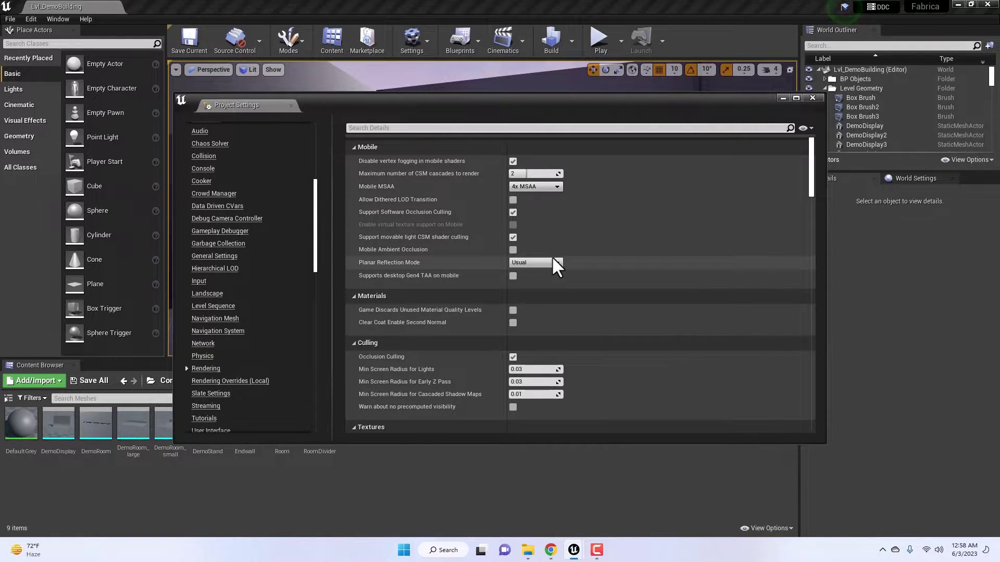
pyautogui.scroll(-4, 644, 276)
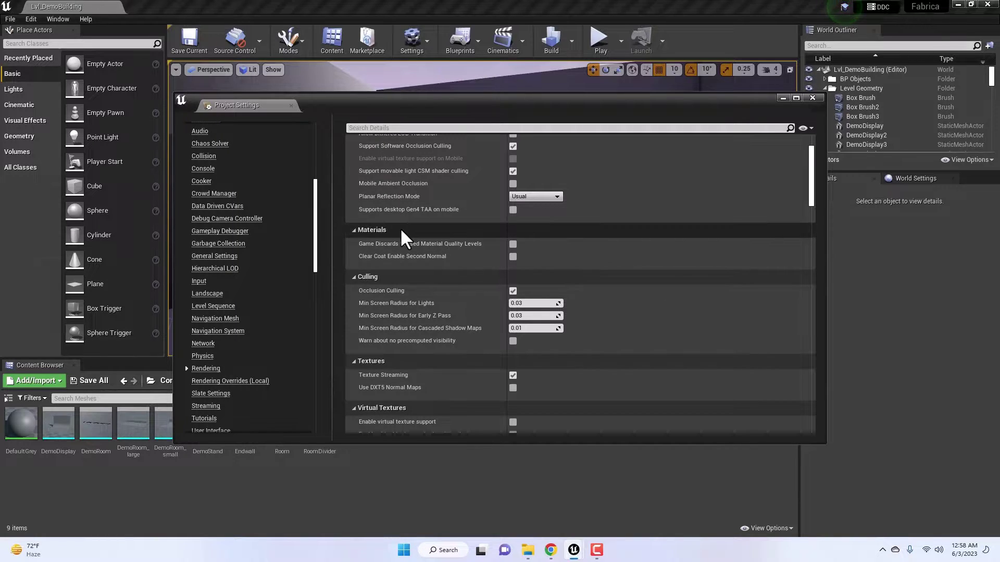
pyautogui.scroll(-5, 403, 227)
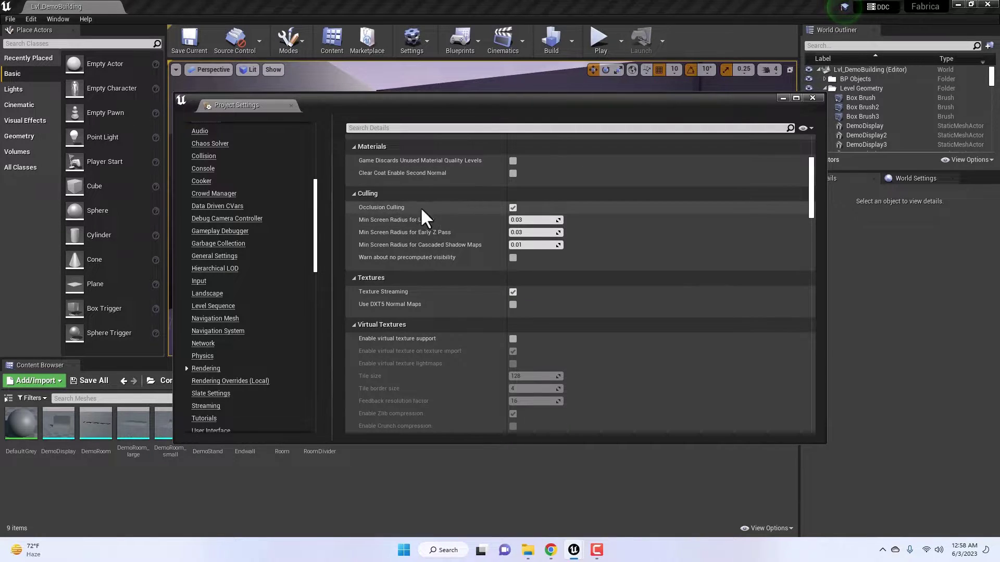
pyautogui.scroll(-5, 520, 214)
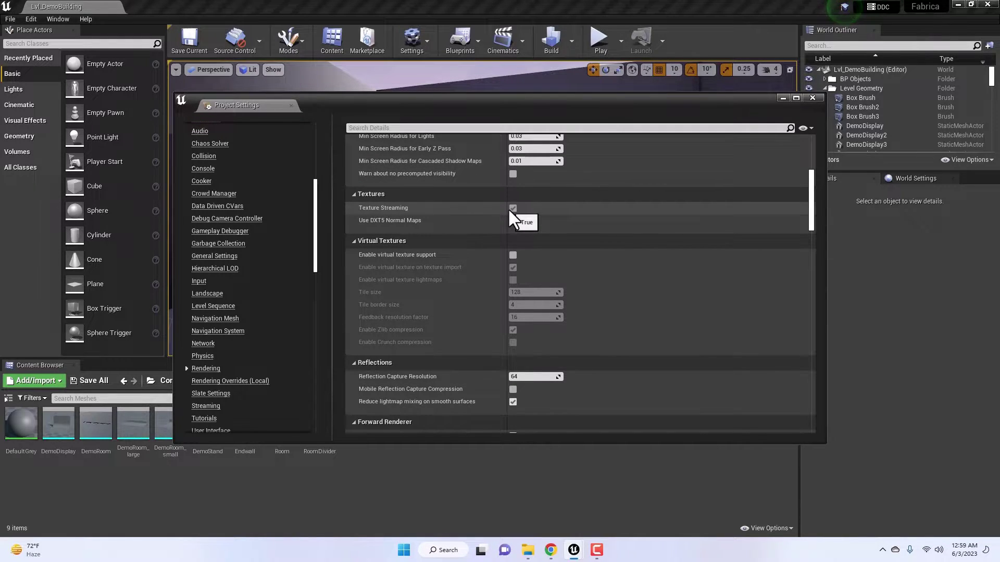
pyautogui.scroll(-1, 469, 205)
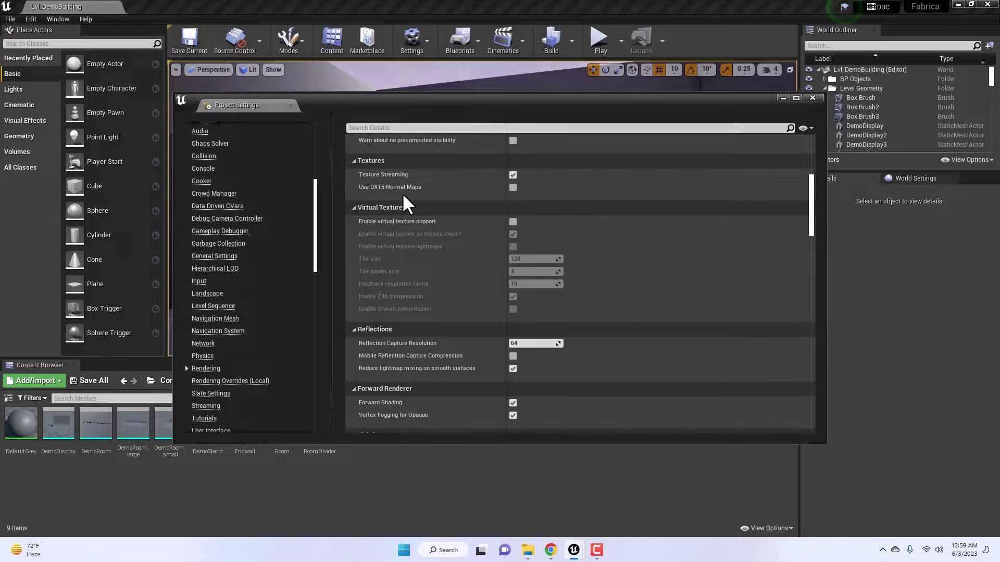
# Check the Reflection Capture Resolution and review the Forward Renderer and Lighting options in the Rendering settings
pyautogui.scroll(-3, 510, 200)
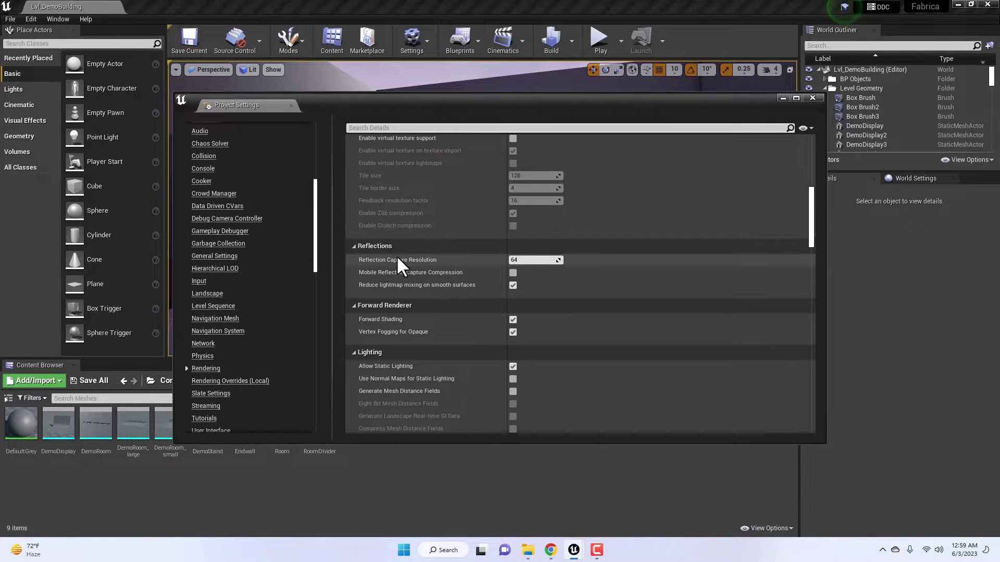
pyautogui.click(526, 260)
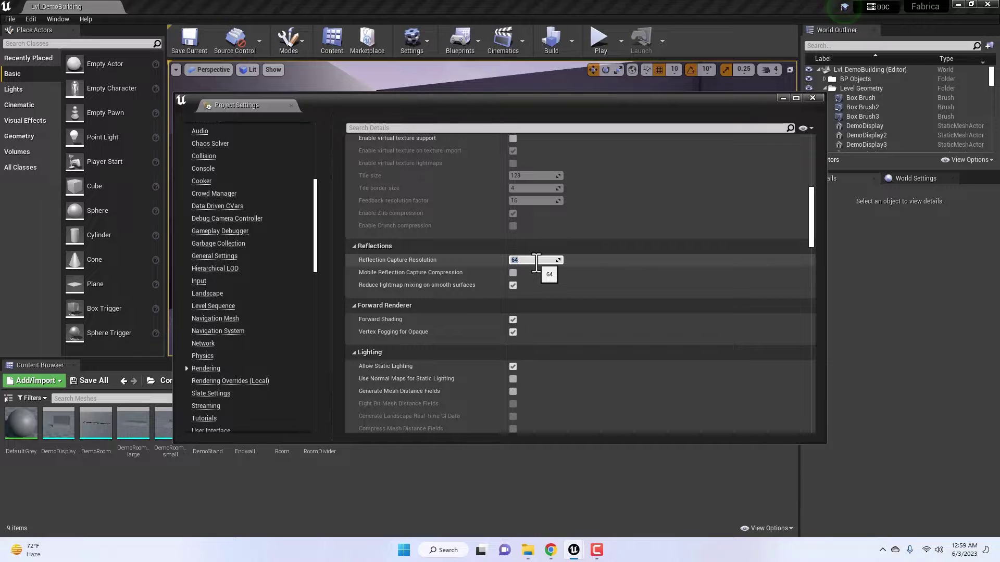
pyautogui.scroll(-2, 547, 266)
pyautogui.scroll(-2, 548, 283)
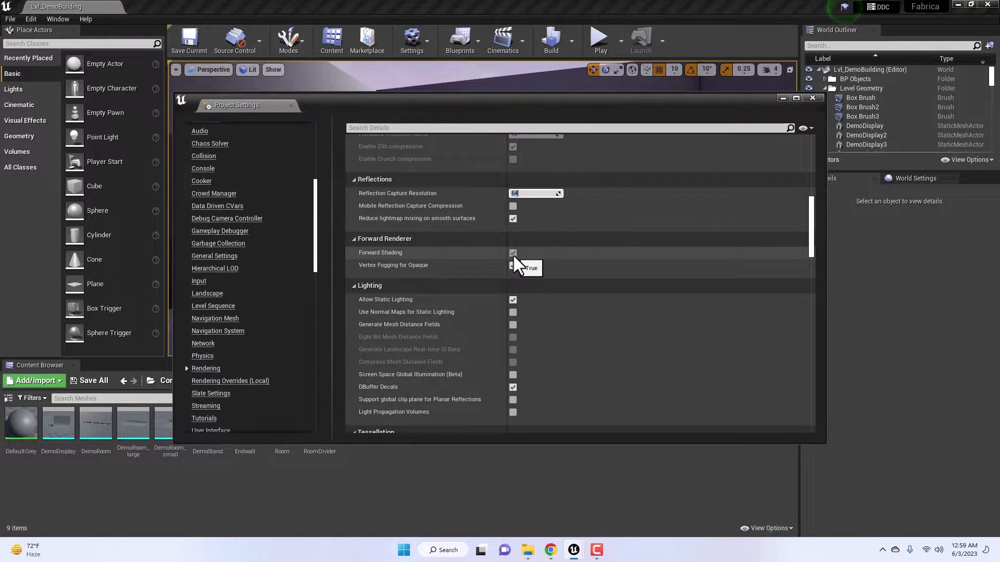
pyautogui.scroll(-2, 515, 264)
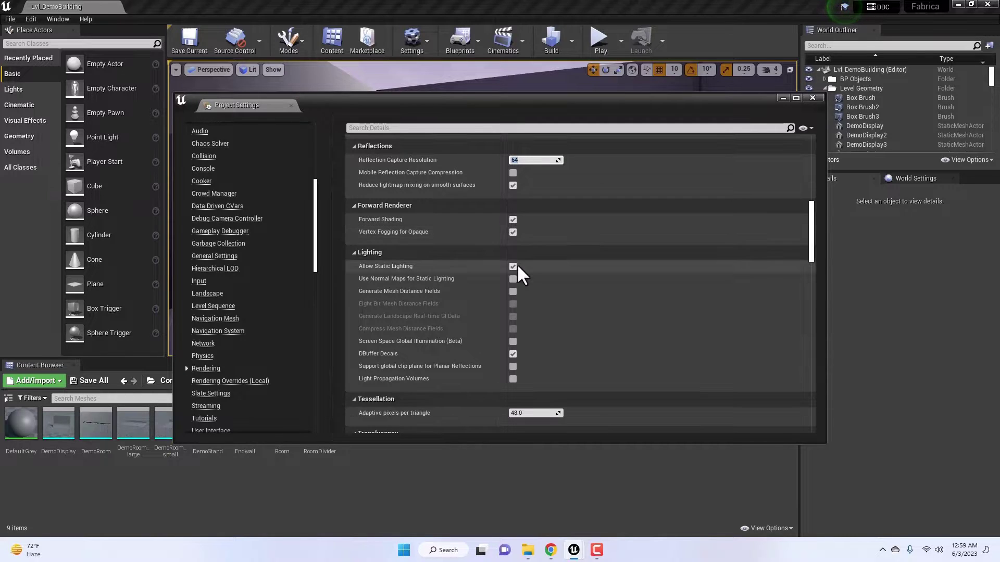
pyautogui.scroll(-5, 517, 243)
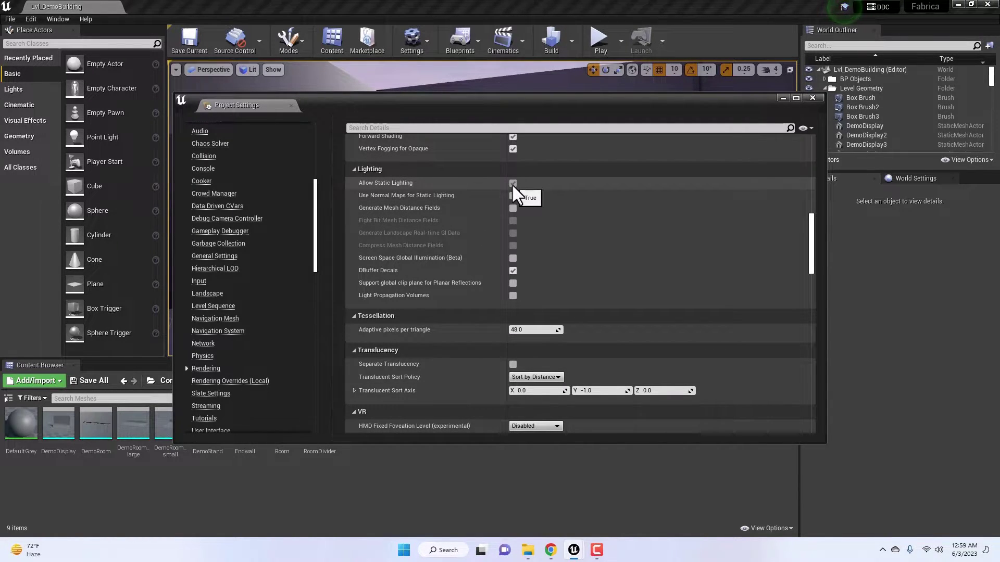
# Review the VR options in the Rendering settings and check the available HMD Fixed Foveation levels
pyautogui.scroll(-6, 492, 219)
pyautogui.scroll(-6, 478, 244)
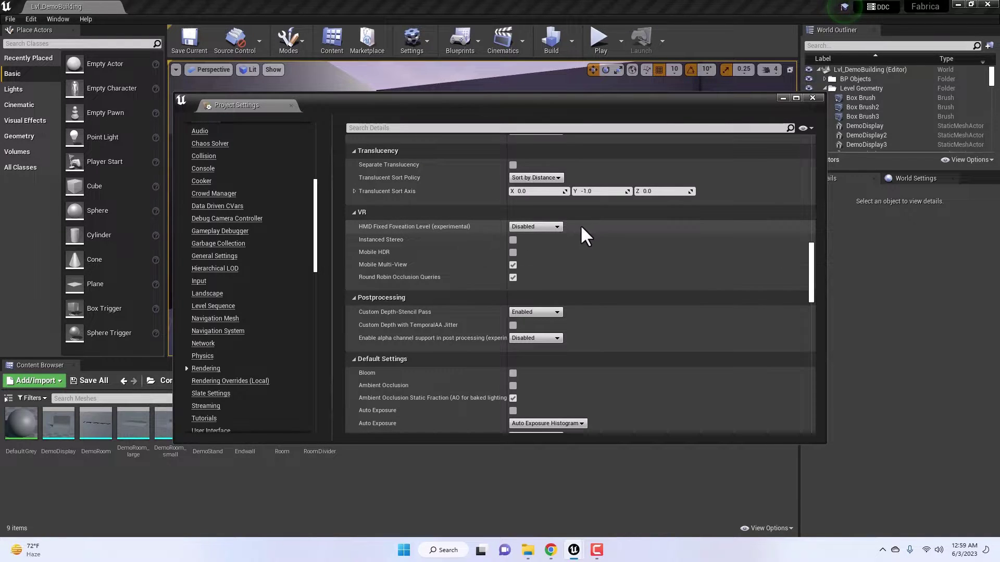
pyautogui.click(551, 227)
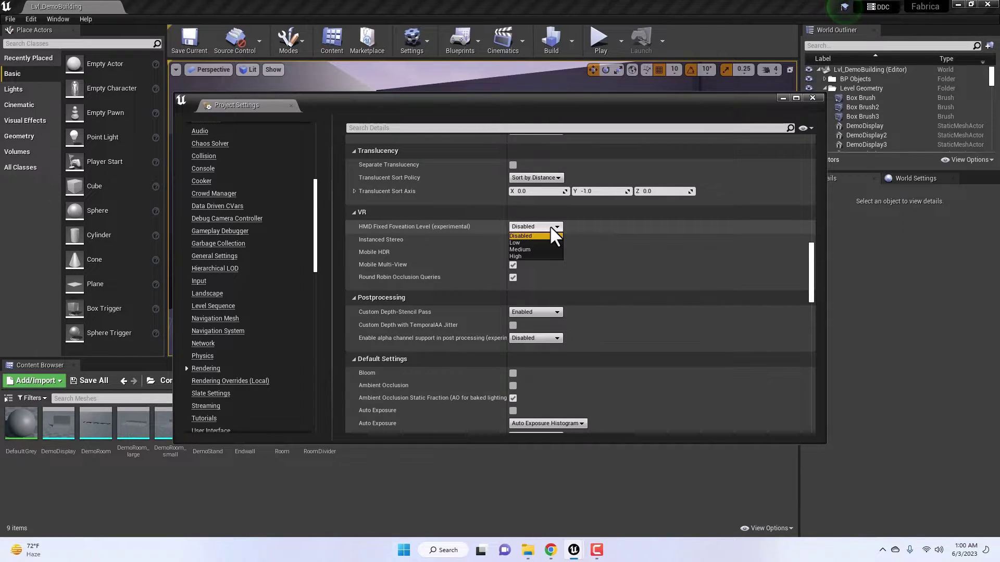
pyautogui.click(602, 231)
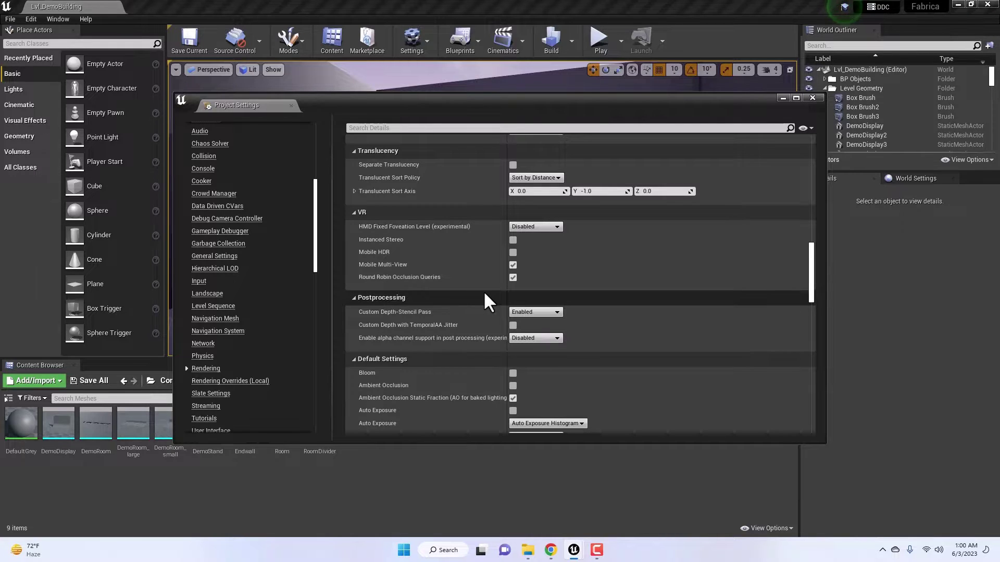
# Review the Postprocessing options and the Default Settings, including auto exposure, lens flares and the anti-aliasing method
pyautogui.scroll(-2, 484, 280)
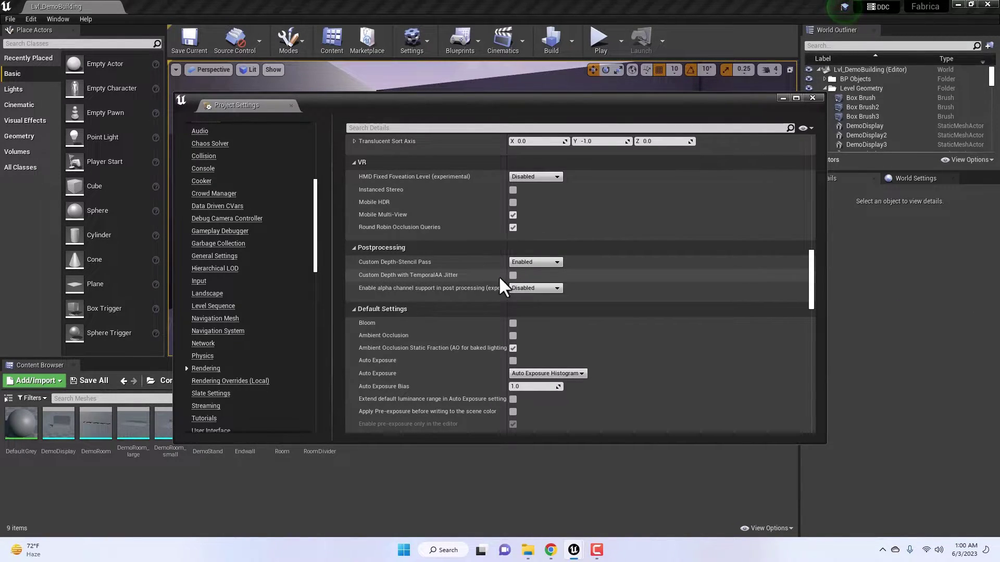
pyautogui.scroll(-5, 517, 275)
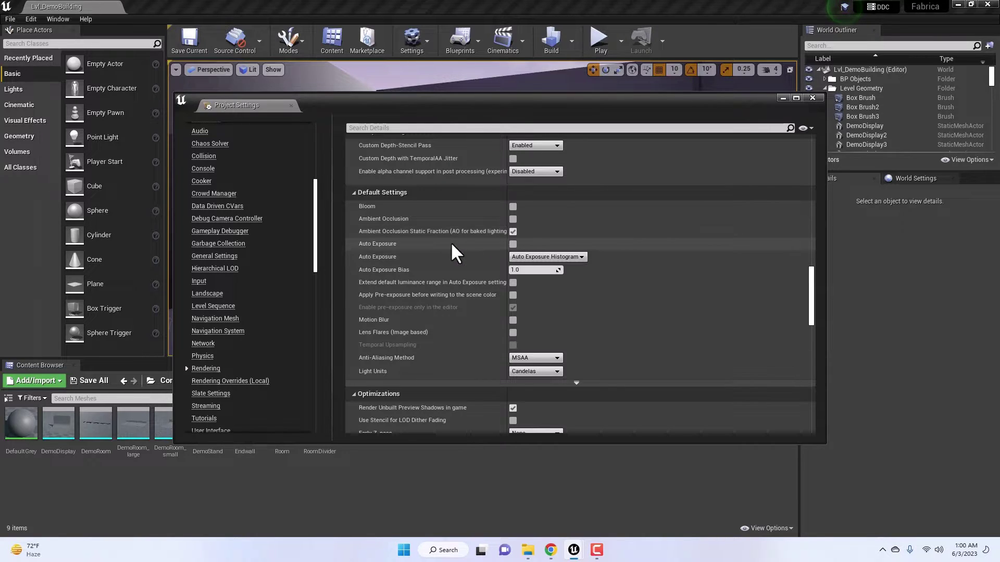
pyautogui.scroll(-2, 513, 255)
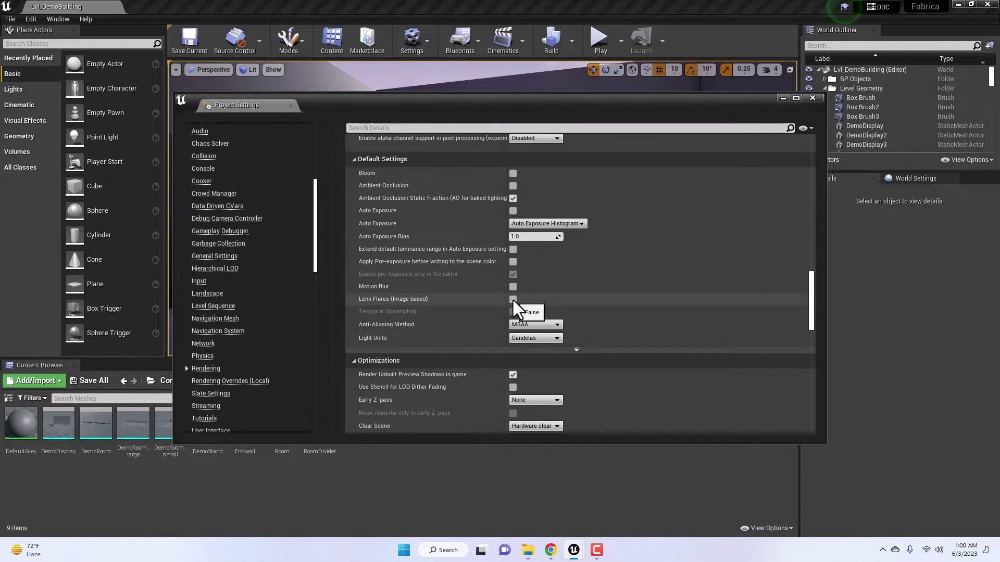
pyautogui.scroll(-2, 480, 298)
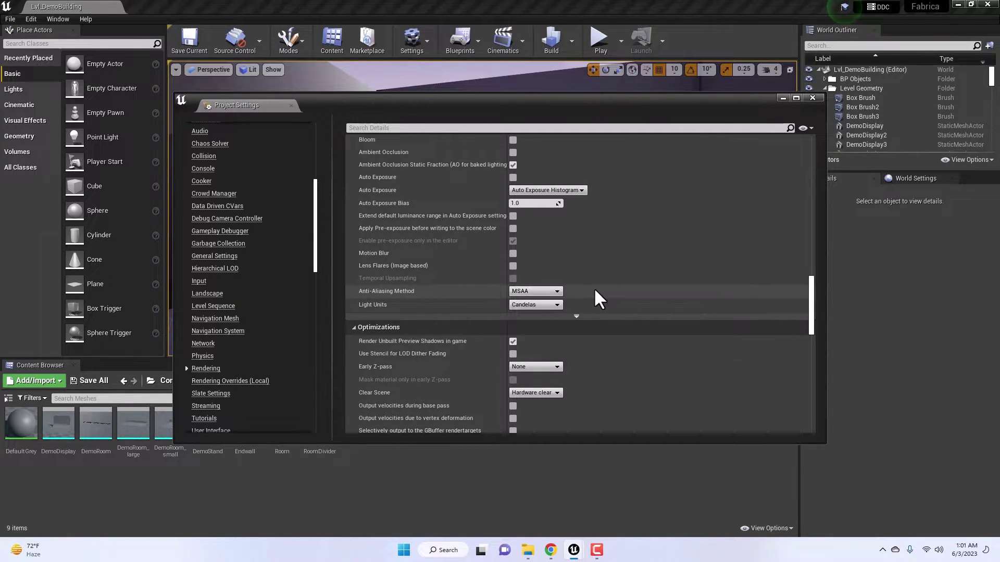
# Review the remaining Rendering settings, from Optimizations through Ray Tracing and Mobile Shader Permutation Reduction to Skinning
pyautogui.scroll(-6, 594, 288)
pyautogui.scroll(-1, 386, 229)
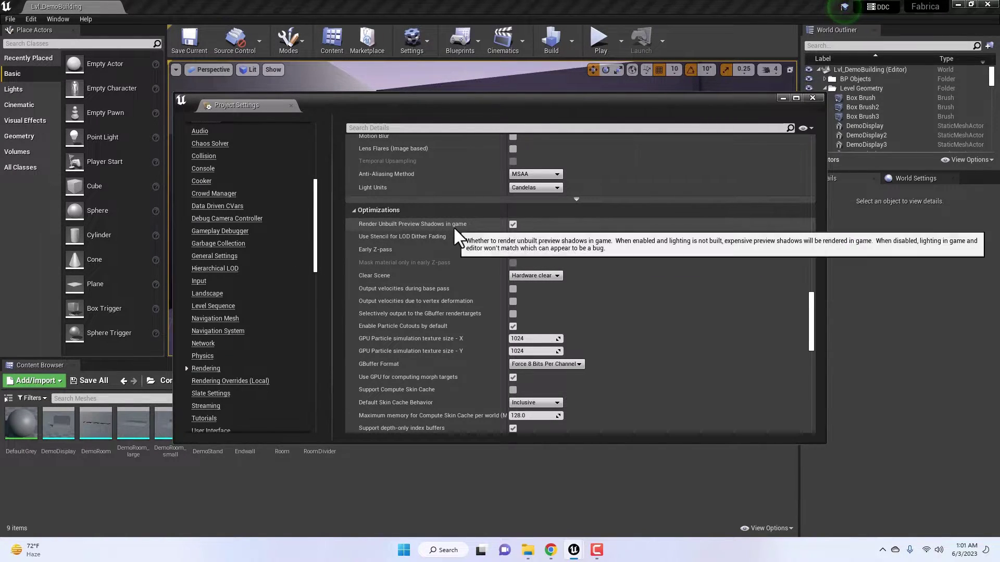
pyautogui.scroll(-6, 453, 226)
pyautogui.scroll(-6, 453, 237)
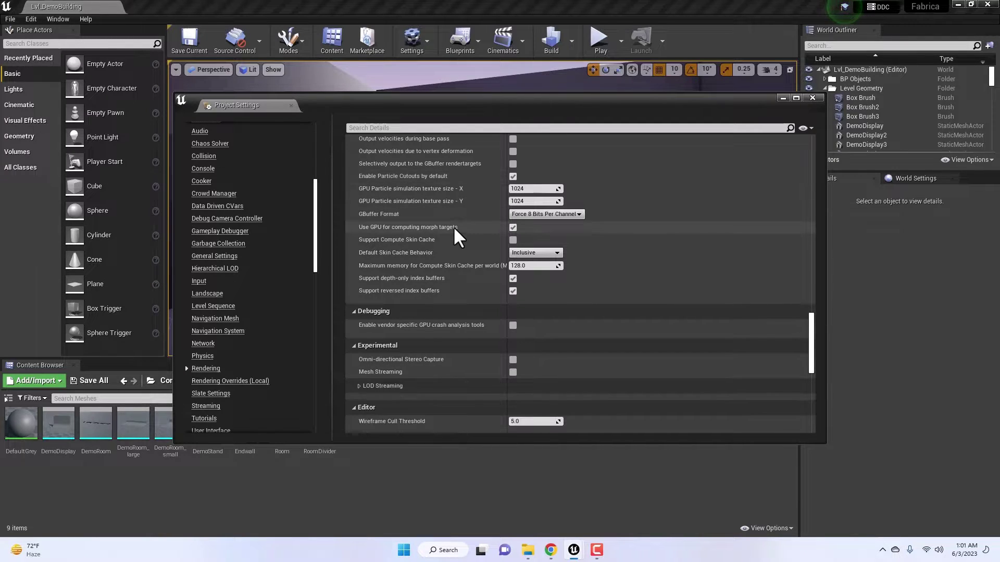
pyautogui.scroll(-5, 458, 240)
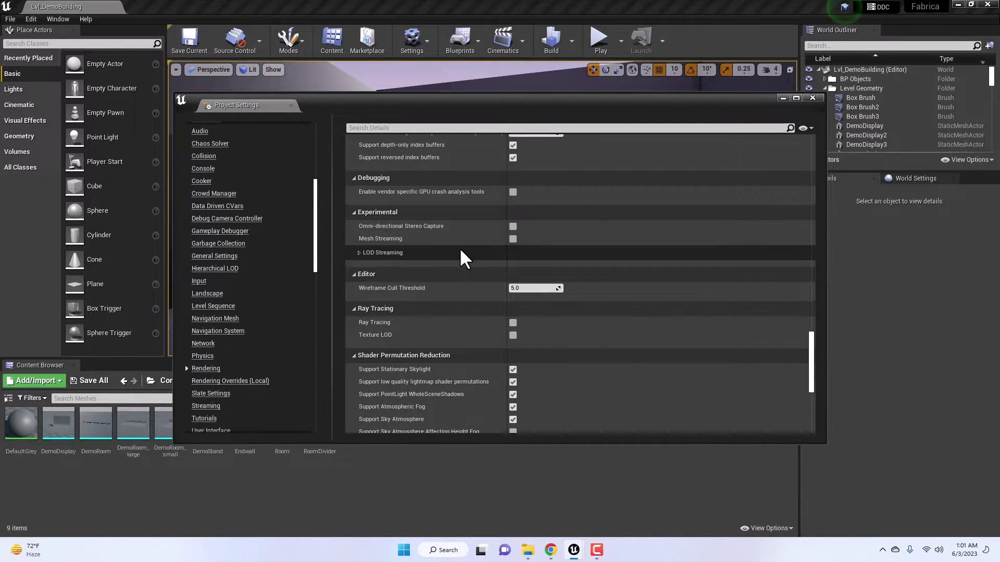
pyautogui.scroll(-14, 461, 250)
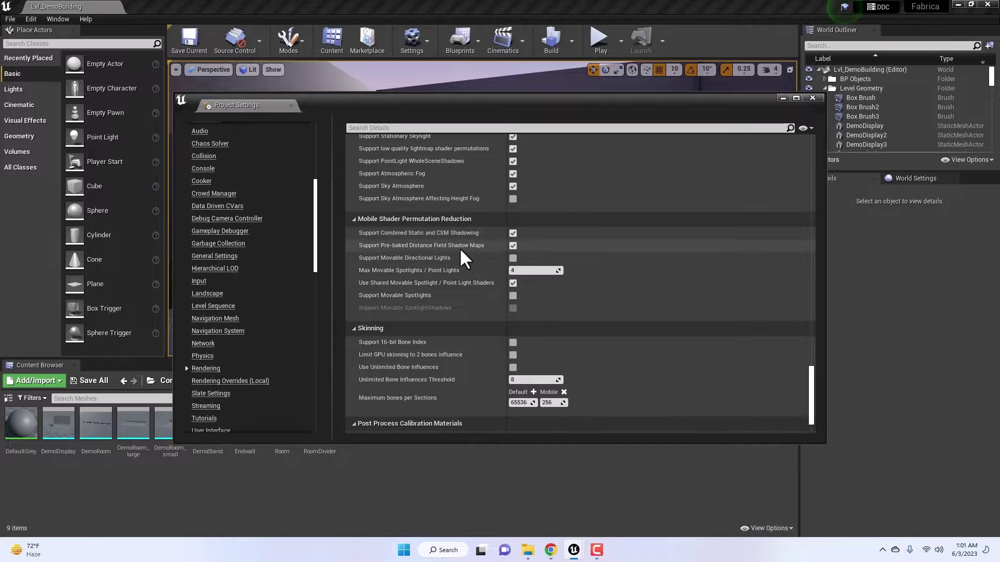
pyautogui.scroll(-4, 459, 248)
pyautogui.scroll(-4, 315, 247)
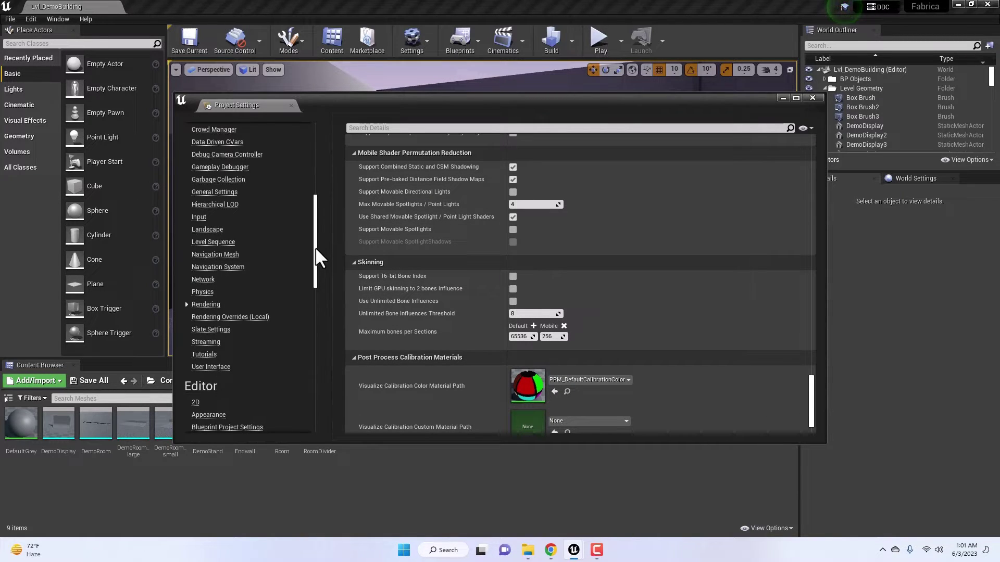
# Show the Android settings of the Platforms category, starting at the APK Packaging section
pyautogui.moveTo(315, 247); pyautogui.dragTo(322, 315)
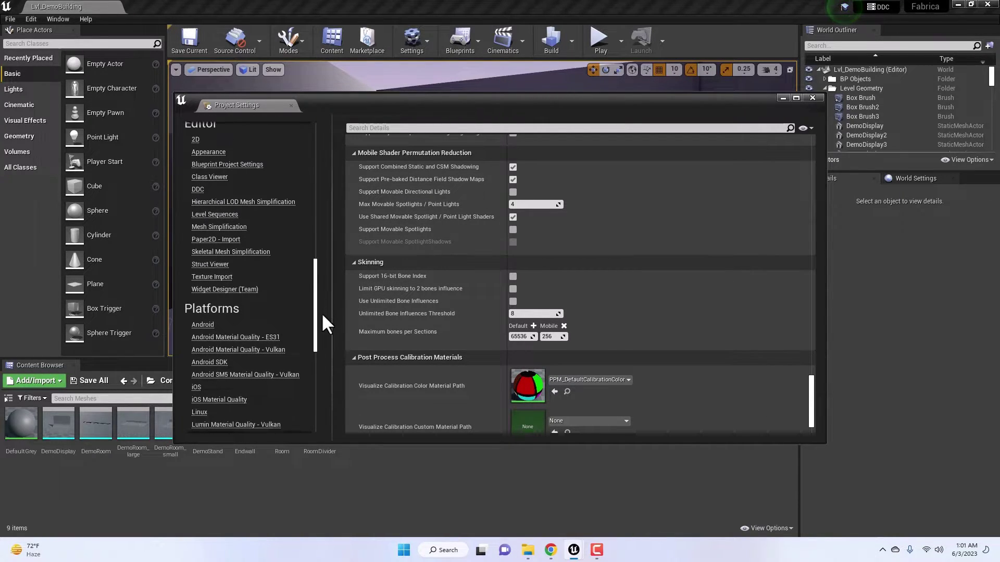
pyautogui.scroll(-6, 258, 300)
pyautogui.click(203, 221)
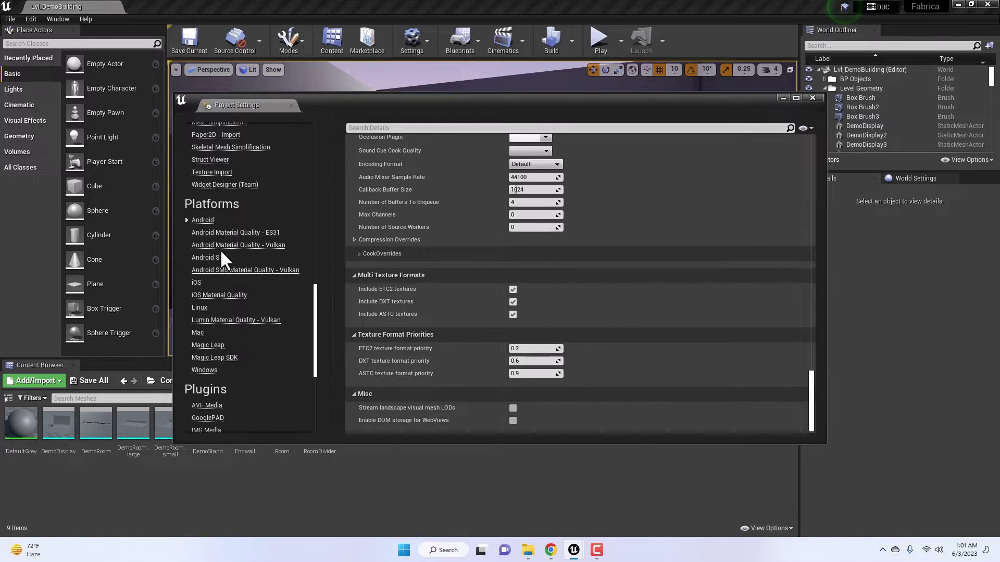
pyautogui.scroll(-2, 495, 248)
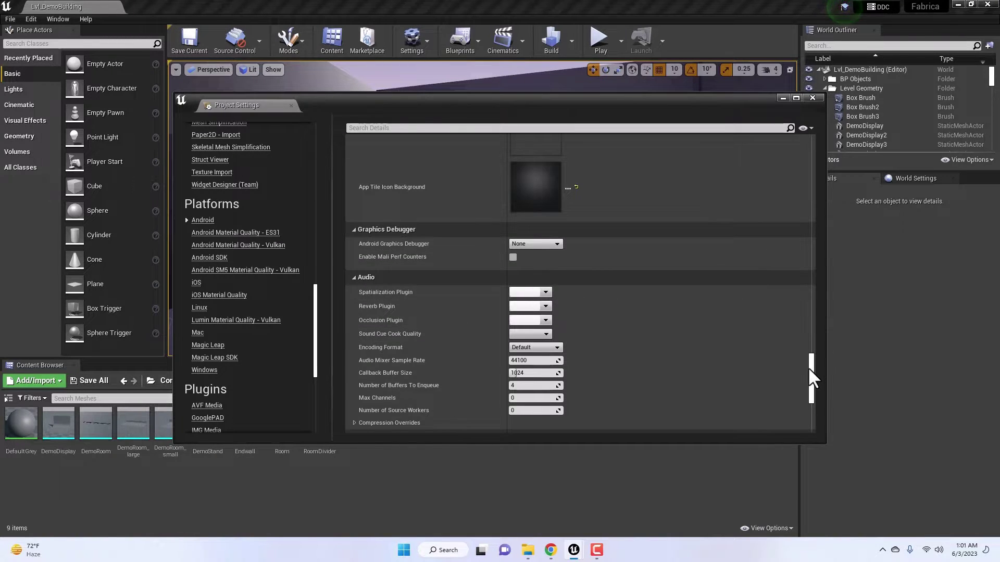
pyautogui.moveTo(808, 367); pyautogui.dragTo(808, 140)
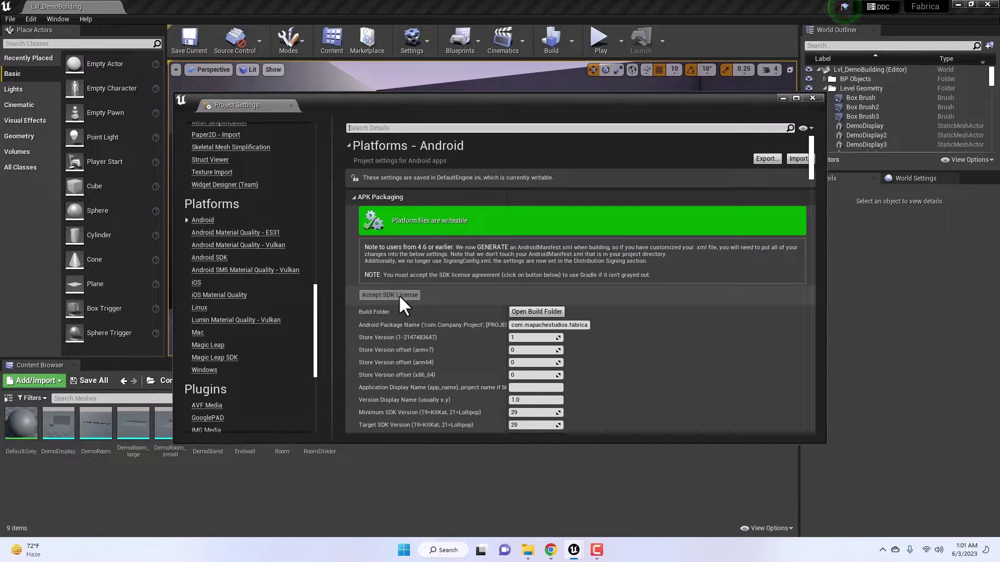
# Review the APK Packaging options, including the package name, minimum and target SDK versions and packaging of game data inside the APK
pyautogui.scroll(-2, 421, 297)
pyautogui.scroll(-2, 420, 294)
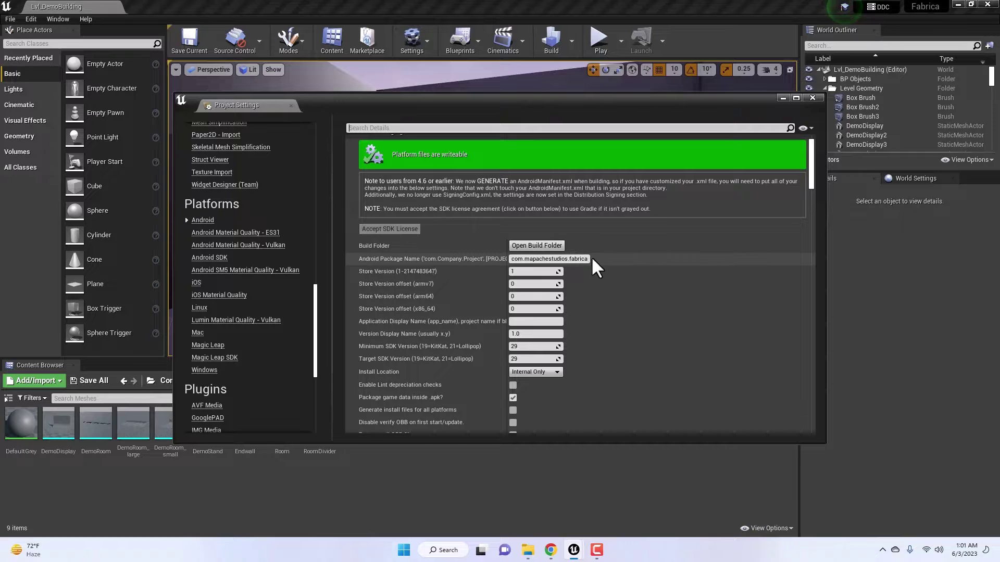
pyautogui.scroll(-2, 462, 257)
pyautogui.scroll(-1, 462, 257)
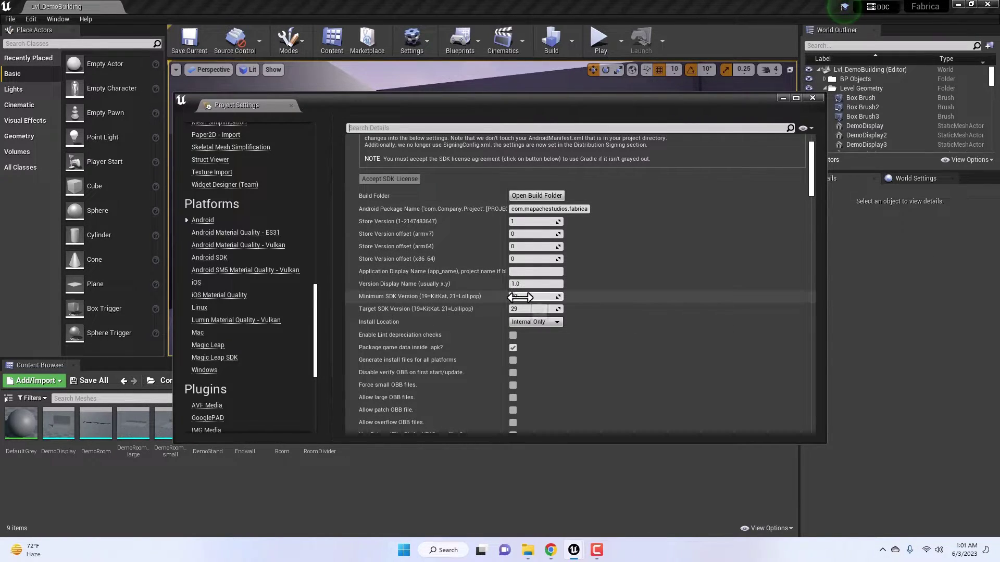
pyautogui.click(537, 297)
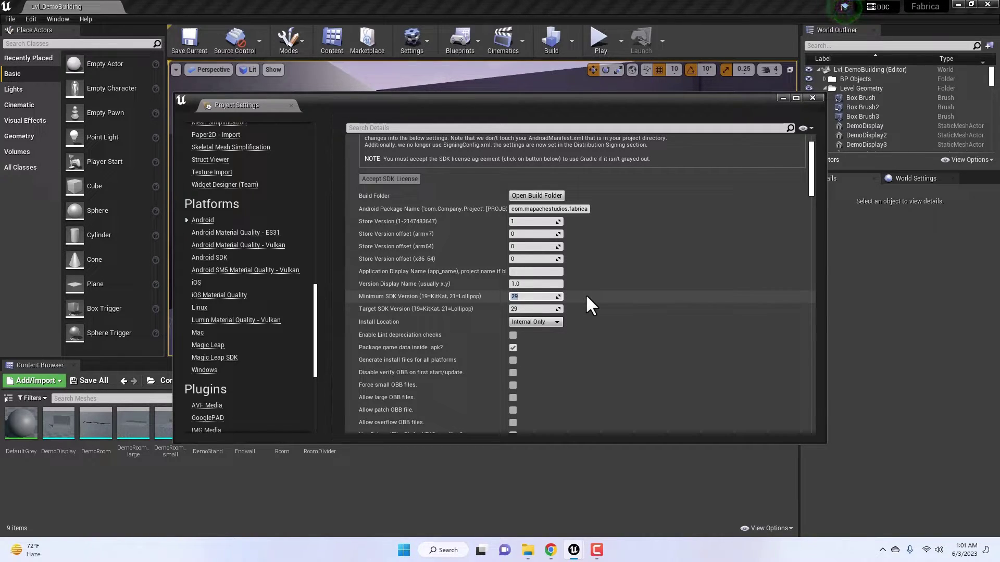
pyautogui.scroll(-2, 586, 294)
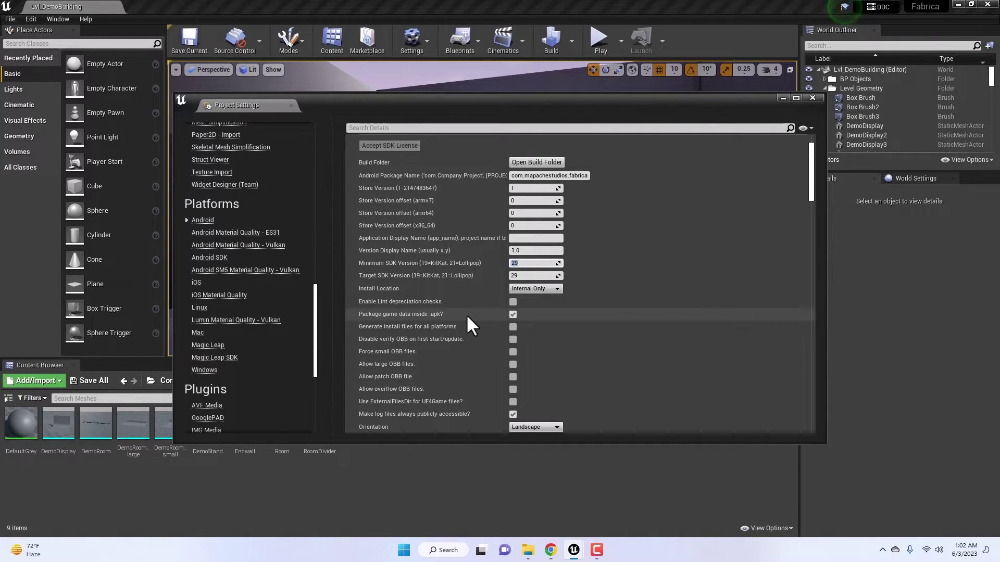
pyautogui.scroll(-14, 539, 312)
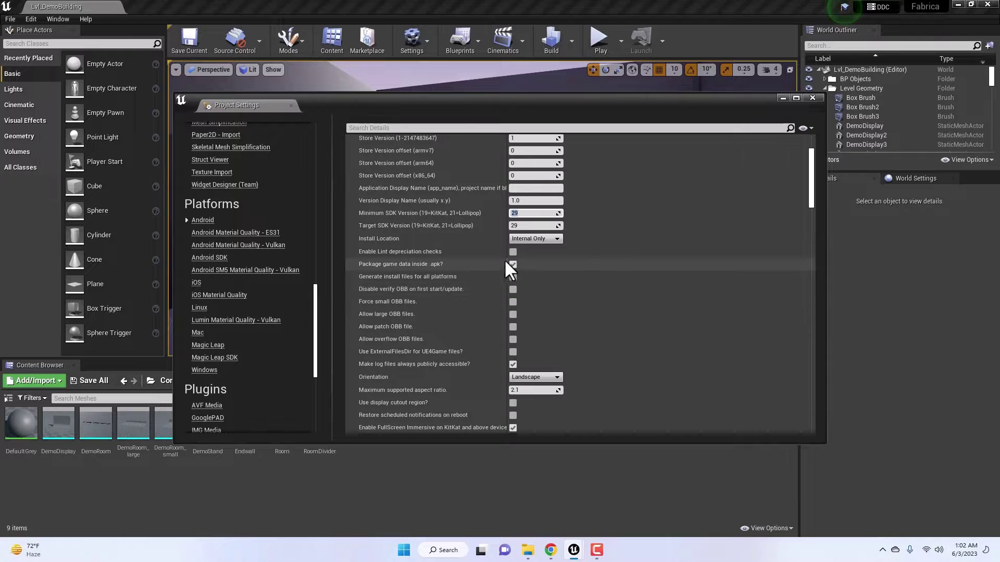
# Disable Support Vulkan in the Build section of the Android settings
pyautogui.scroll(-10, 505, 262)
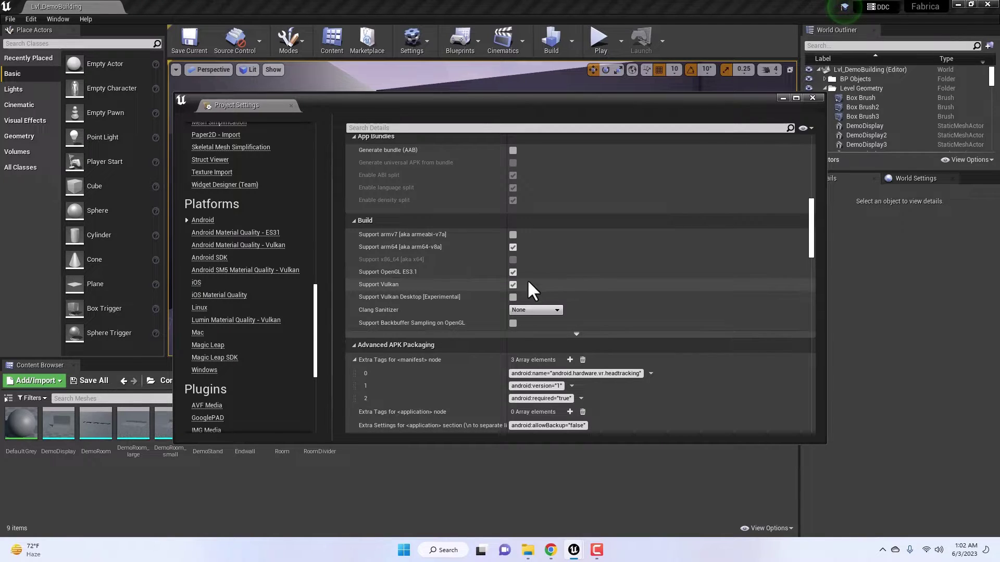
pyautogui.click(514, 285)
pyautogui.click(514, 284)
pyautogui.scroll(-6, 503, 282)
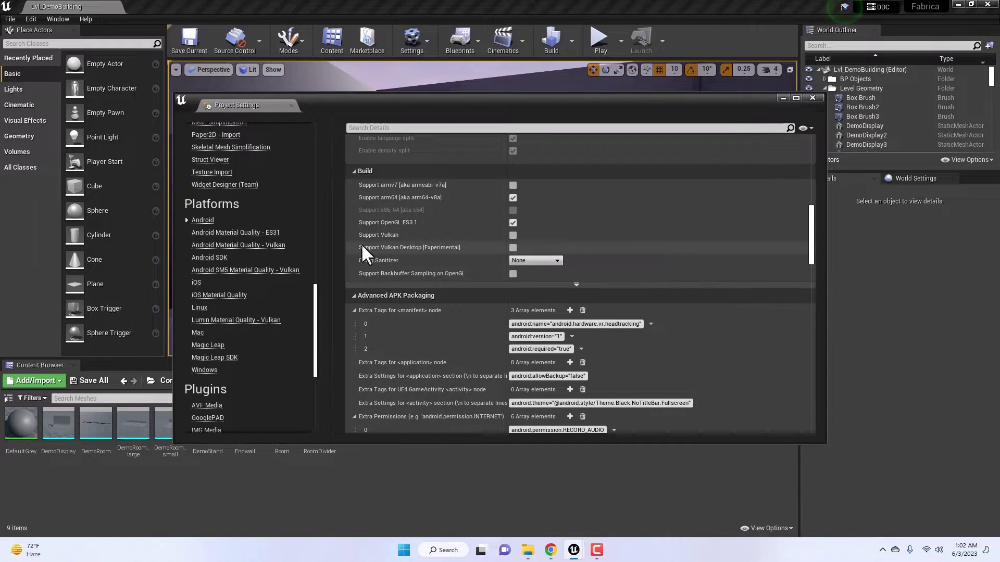
# Review the Package for Oculus Mobile devices entry and the Remove Oculus Signature Files option under Advanced APK Packaging
pyautogui.scroll(-10, 402, 251)
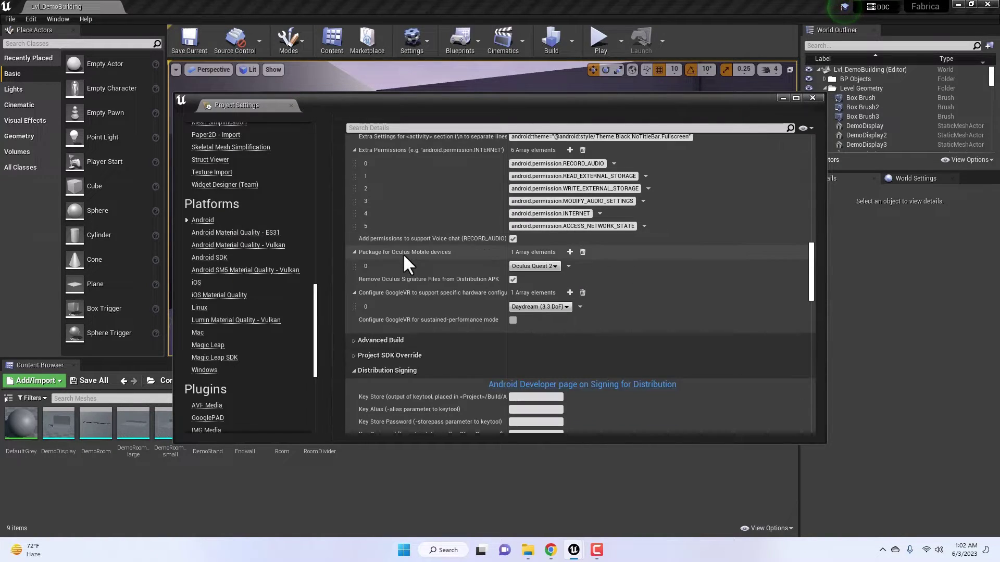
pyautogui.scroll(12, 402, 254)
pyautogui.scroll(-5, 448, 239)
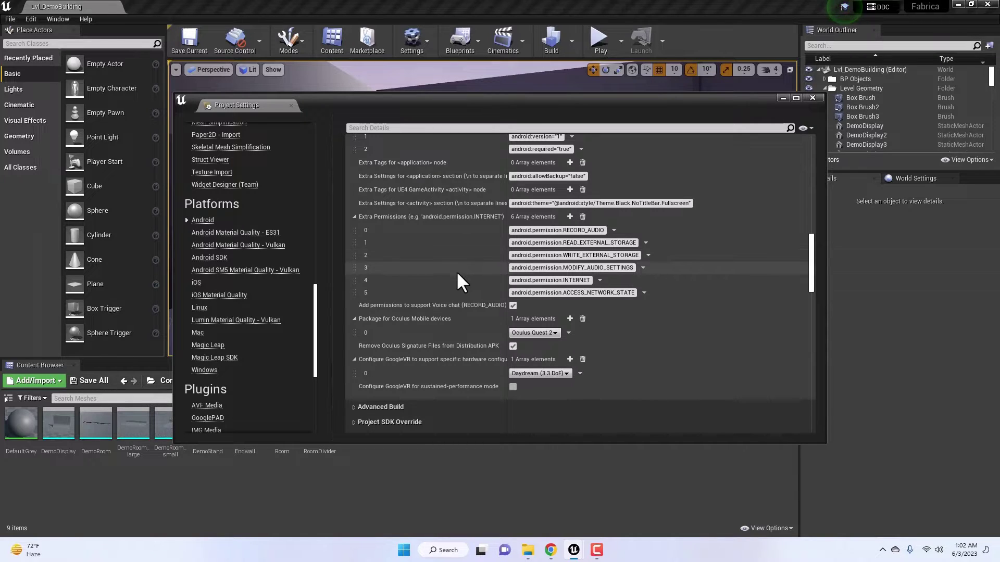
pyautogui.click(355, 319)
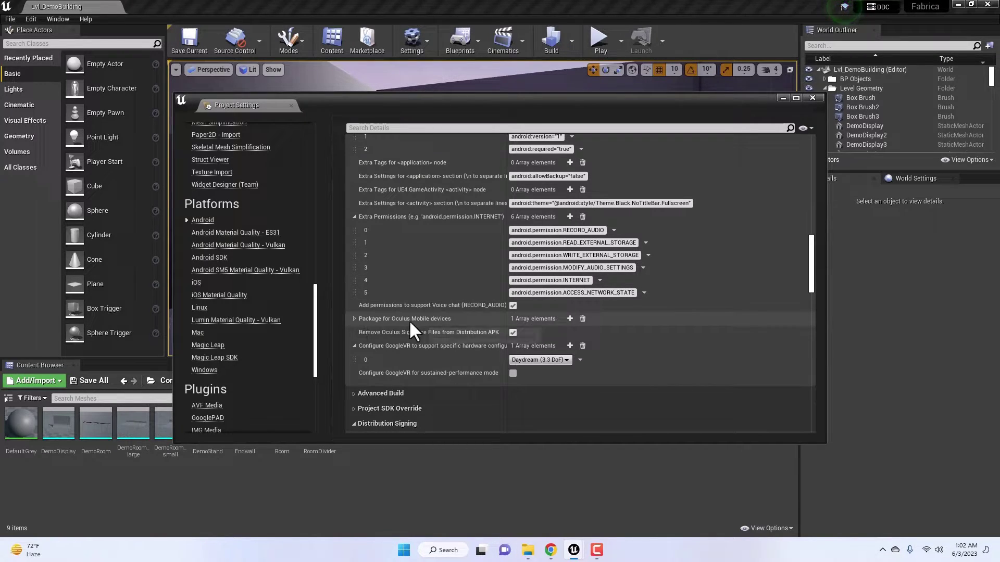
pyautogui.click(354, 318)
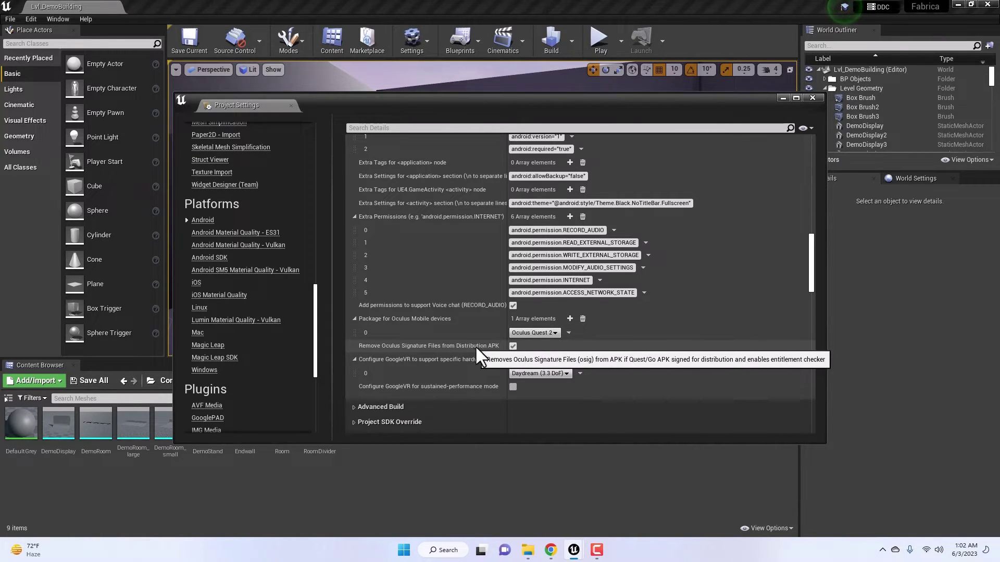
pyautogui.click(513, 345)
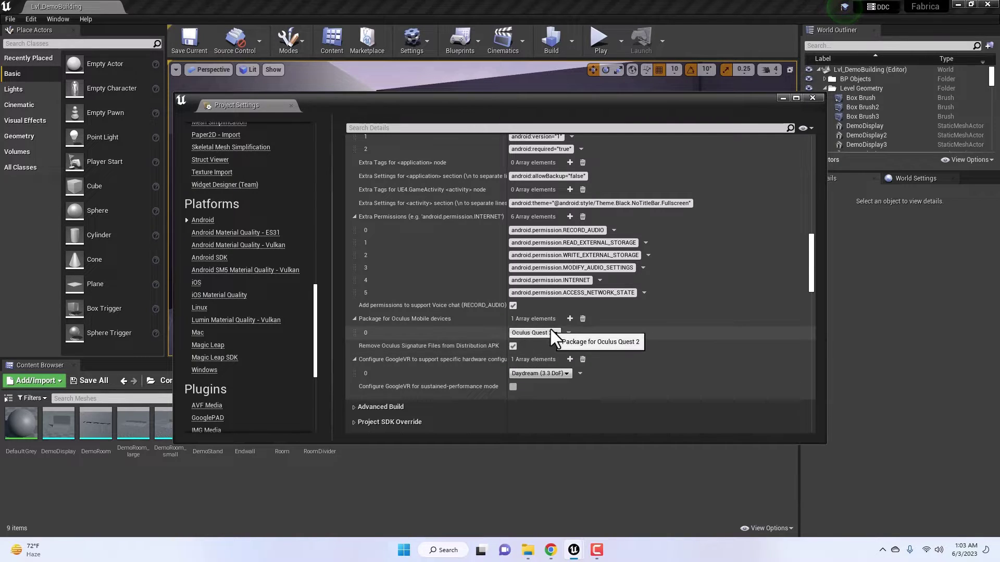
# Examine the extra manifest tags and the Extra Permissions entries, including the external storage permissions, under Advanced APK Packaging
pyautogui.scroll(5, 477, 329)
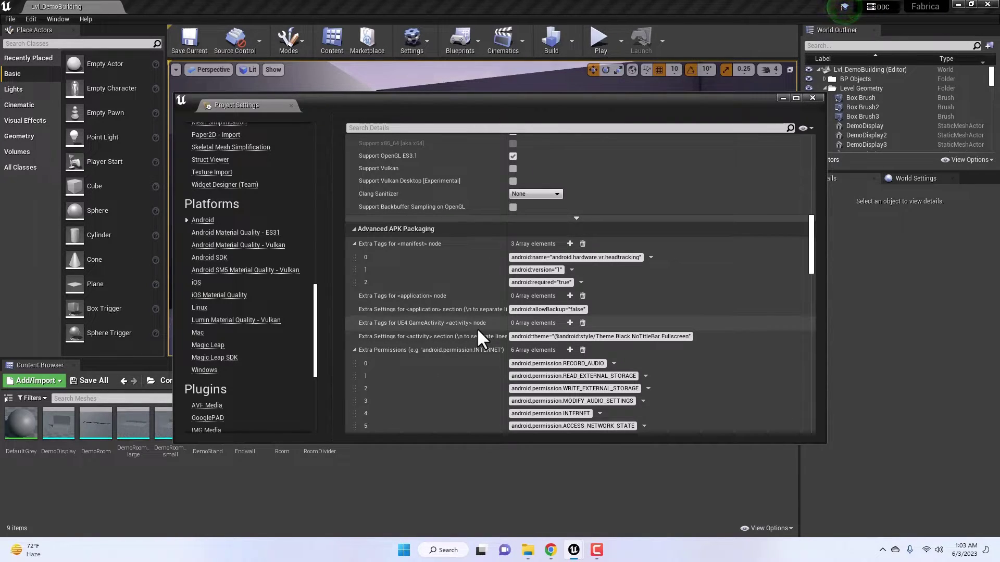
pyautogui.scroll(-1, 478, 330)
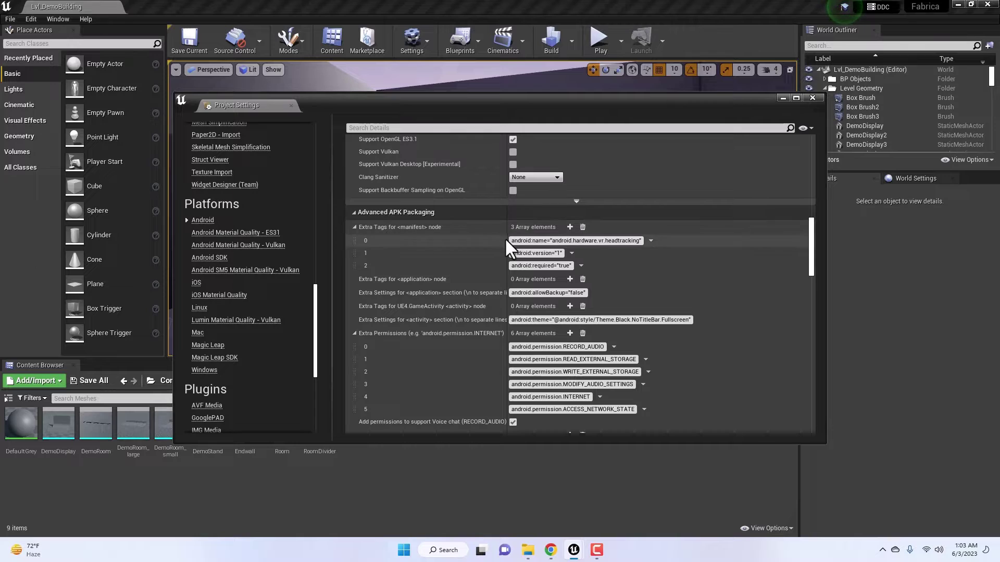
pyautogui.scroll(-3, 557, 257)
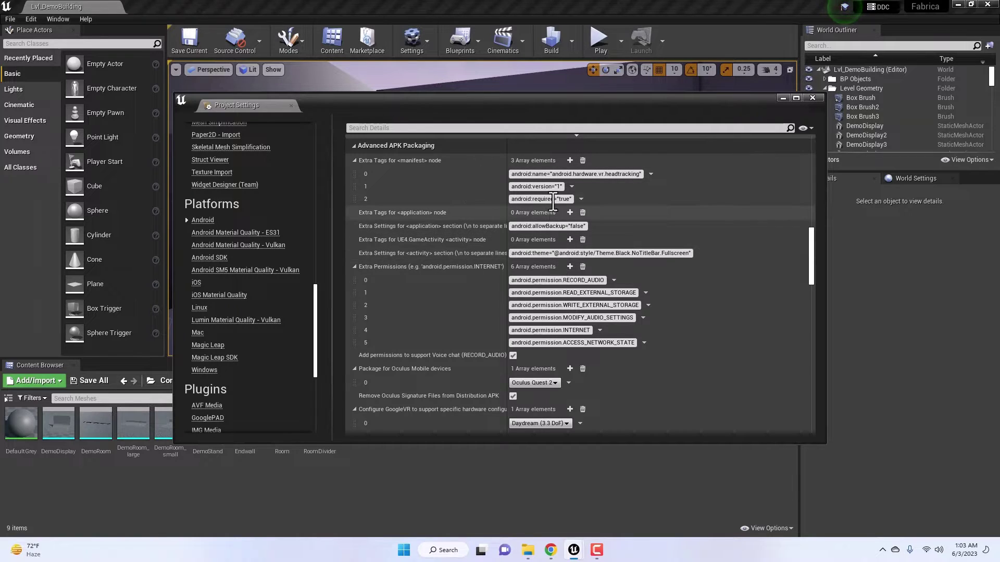
pyautogui.scroll(2, 499, 249)
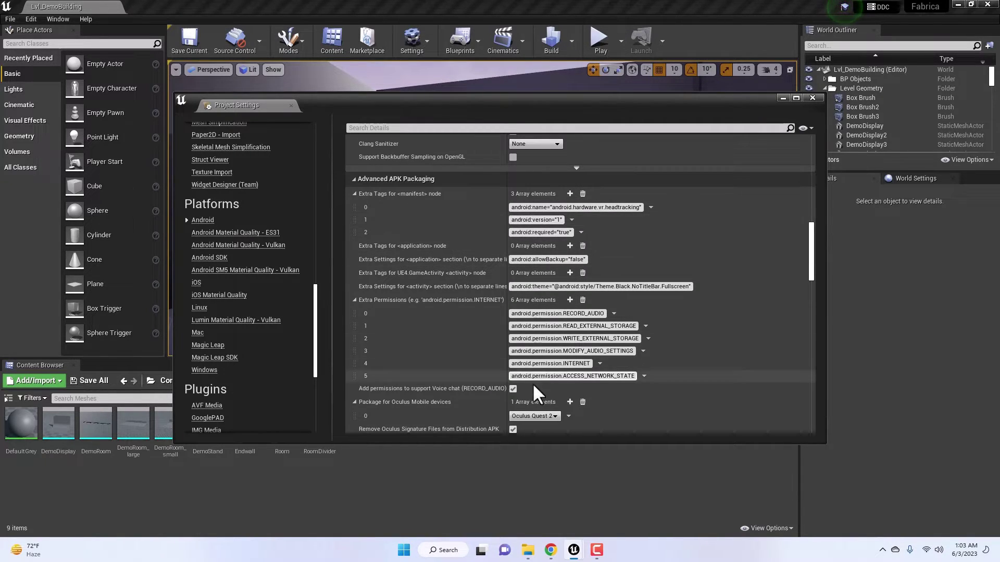
pyautogui.scroll(-1, 451, 338)
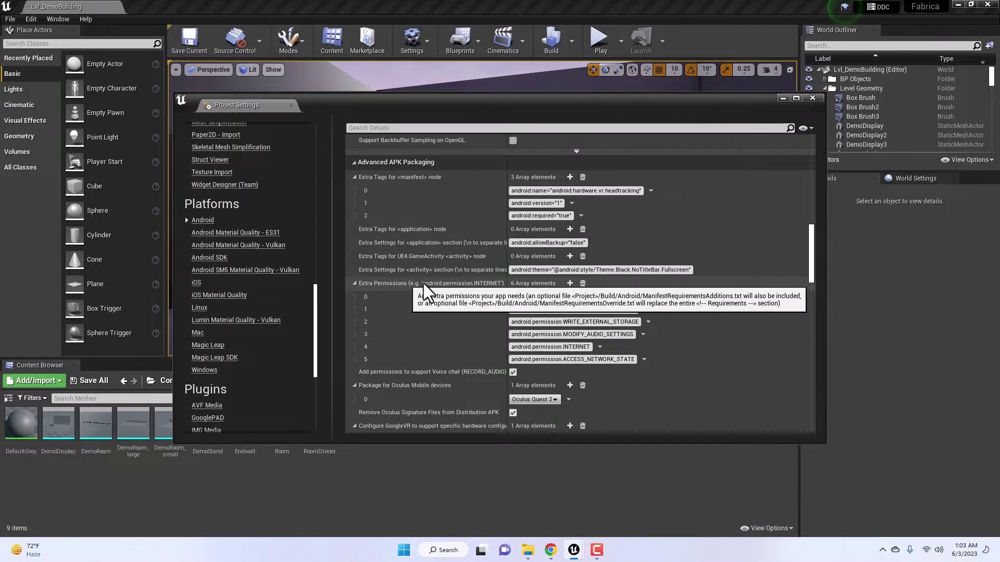
pyautogui.scroll(-2, 471, 282)
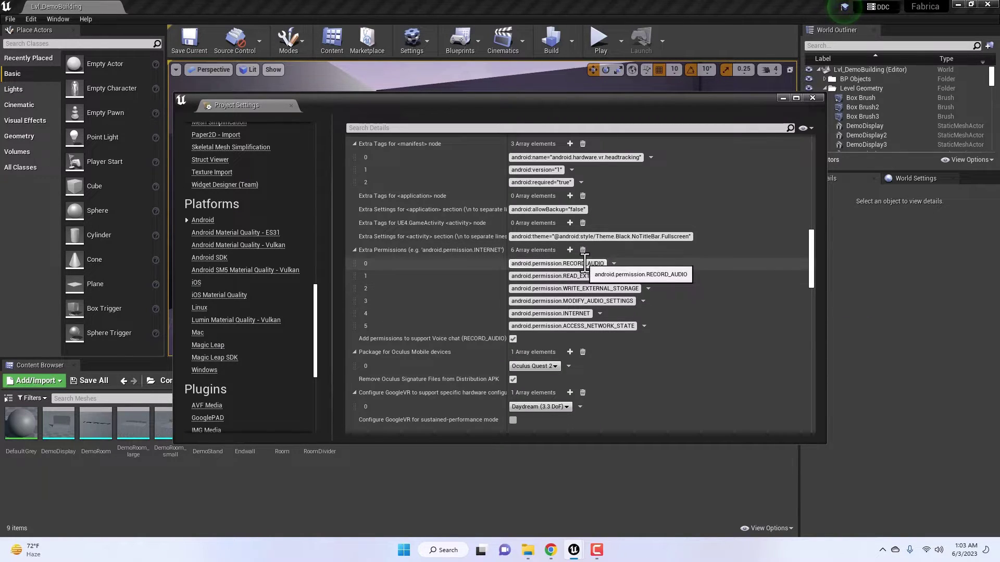
pyautogui.click(592, 289)
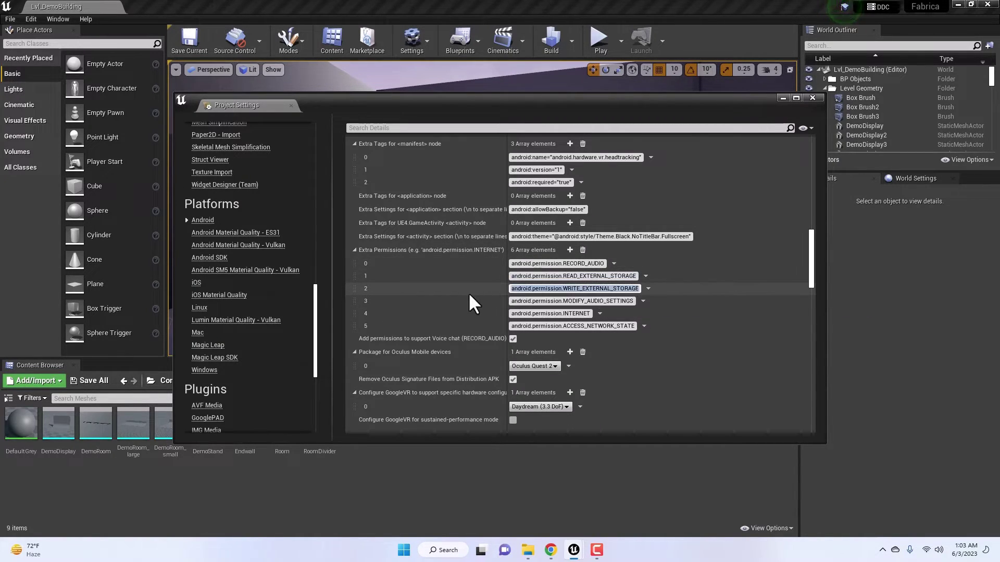
# Review the READ_EXTERNAL_STORAGE permission and the remaining Android settings down to Distribution Signing and Google Play Services
pyautogui.click(583, 276)
pyautogui.scroll(1, 559, 285)
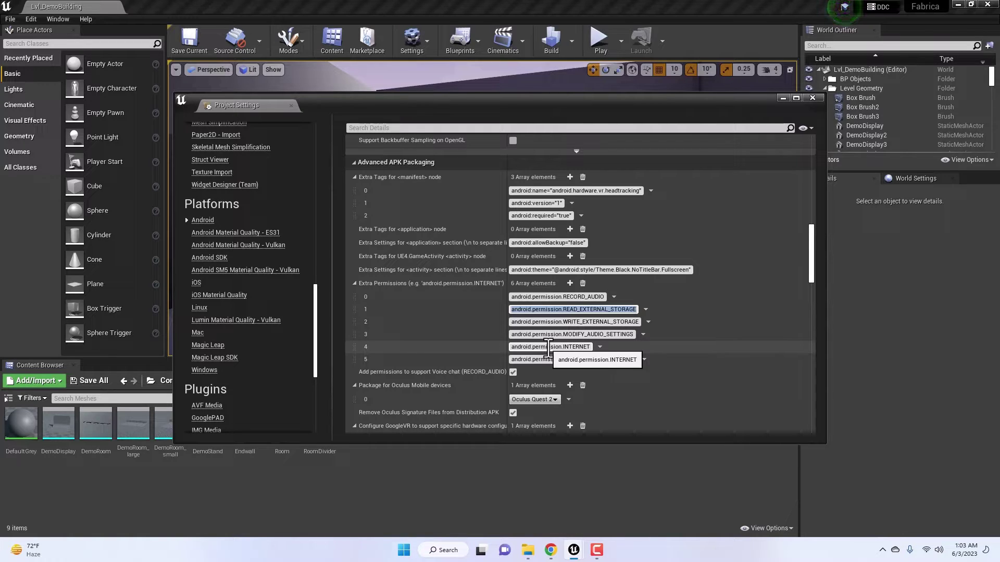
pyautogui.scroll(-5, 547, 348)
pyautogui.scroll(-10, 573, 281)
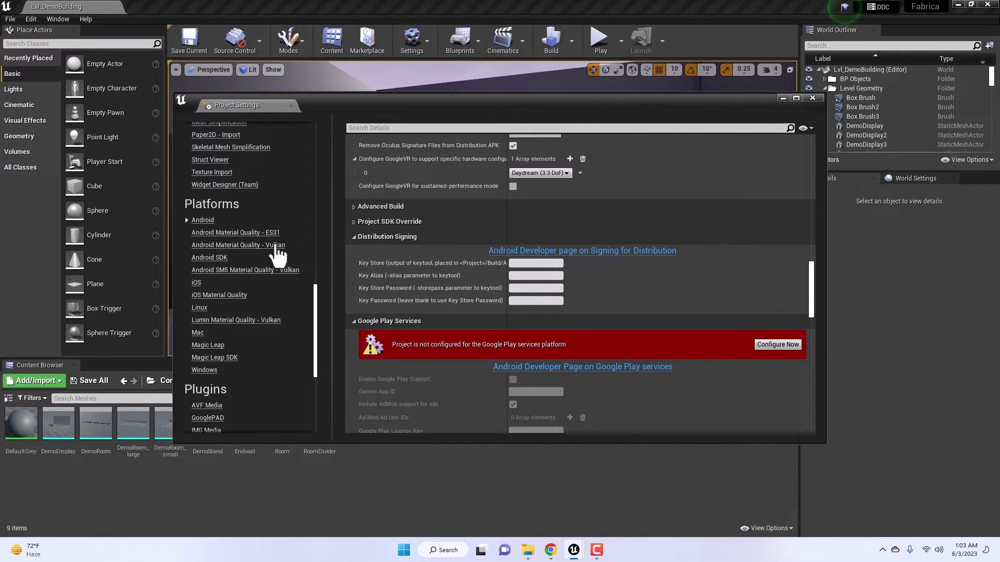
# Show the Android SDK platform settings, copy the Location of Android SDK path and open that folder in File Explorer
pyautogui.click(207, 258)
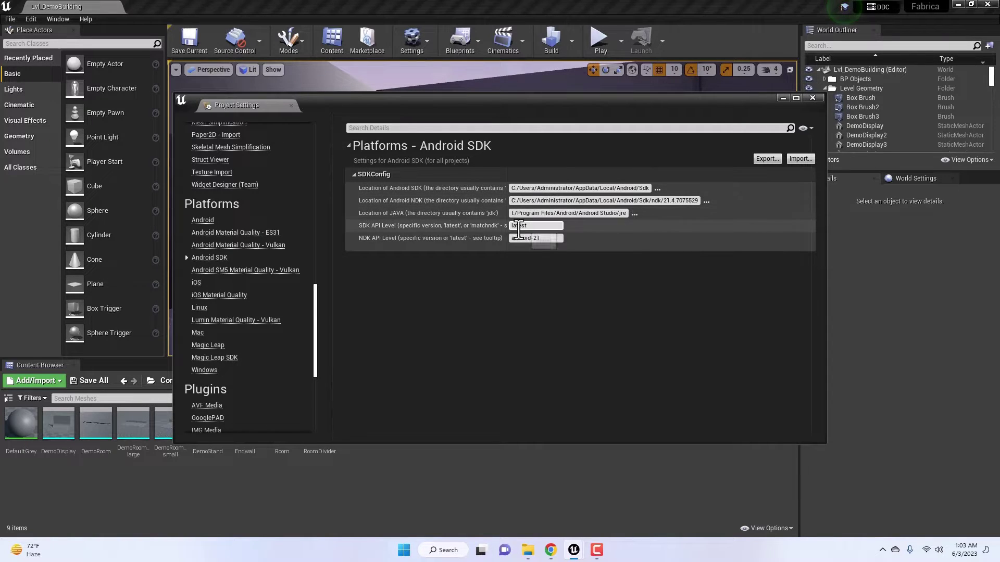
pyautogui.click(599, 188)
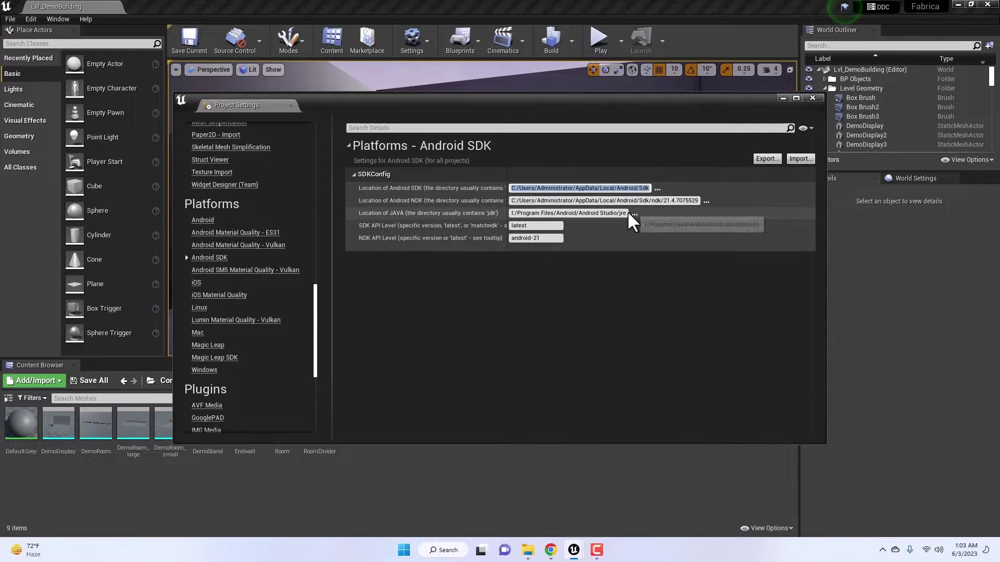
pyautogui.click(671, 331)
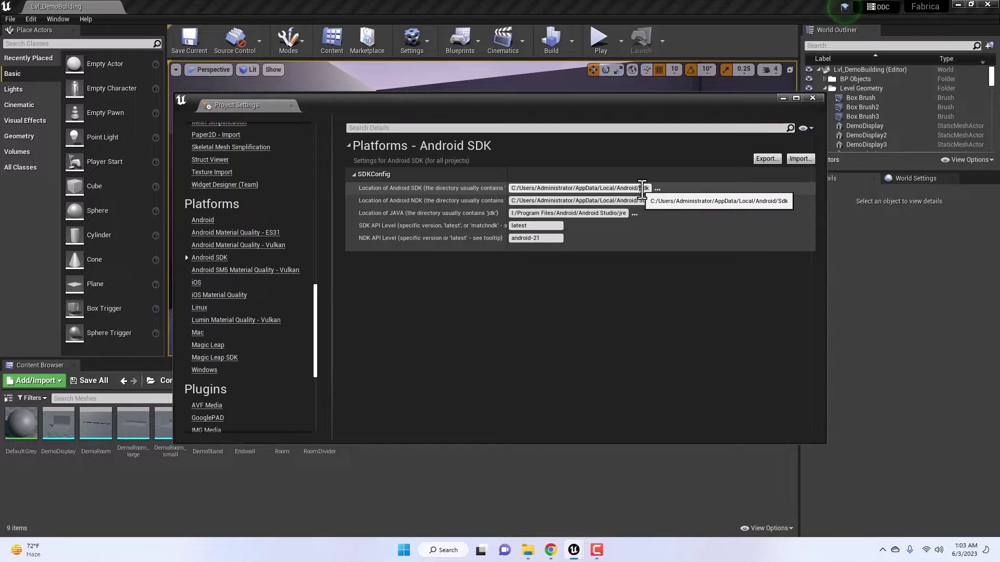
pyautogui.moveTo(641, 188); pyautogui.dragTo(651, 189)
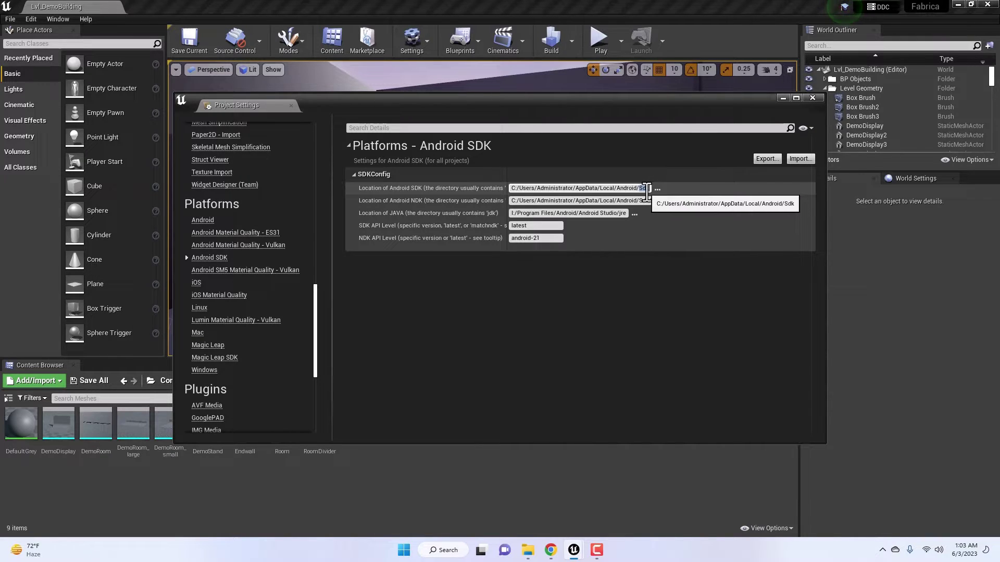
pyautogui.hotkey('ctrl', 'a')
pyautogui.hotkey('ctrl', 'c')
pyautogui.press('super+r')
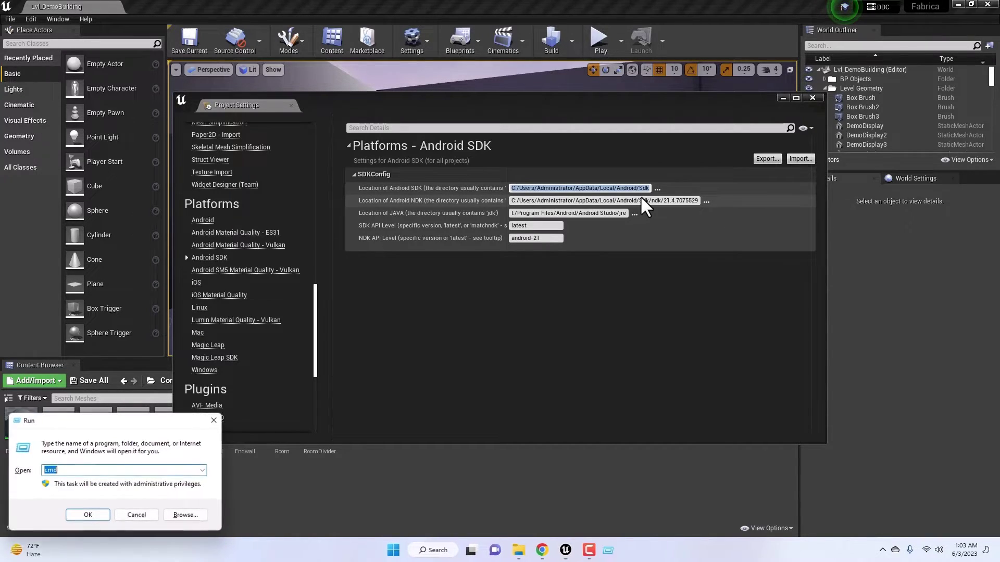
pyautogui.hotkey('ctrl', 'v')
pyautogui.press('Return')
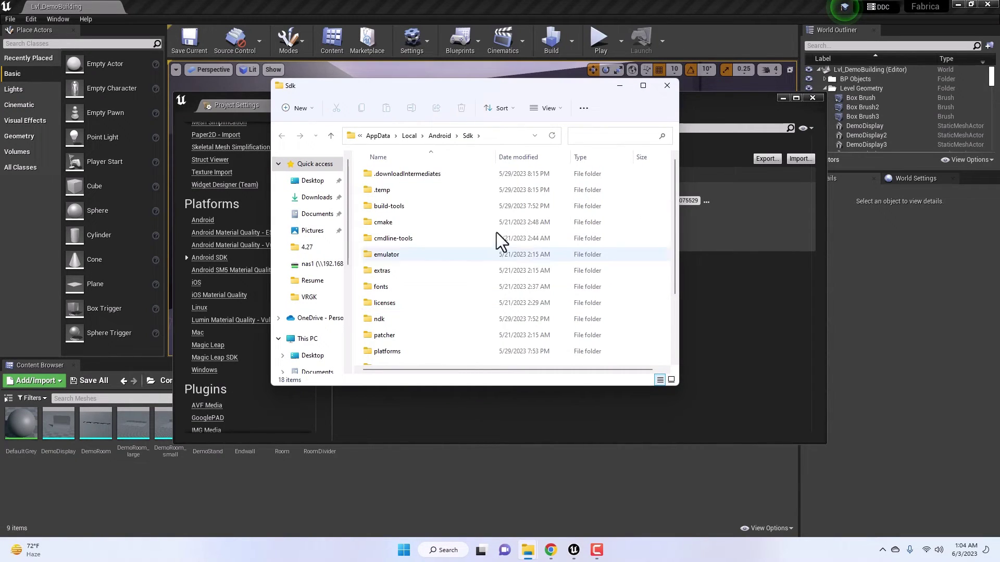
# Examine the contents of the Sdk folder inside the Android directory and return to the Project Settings in Unreal Editor
pyautogui.click(440, 136)
pyautogui.doubleClick(383, 176)
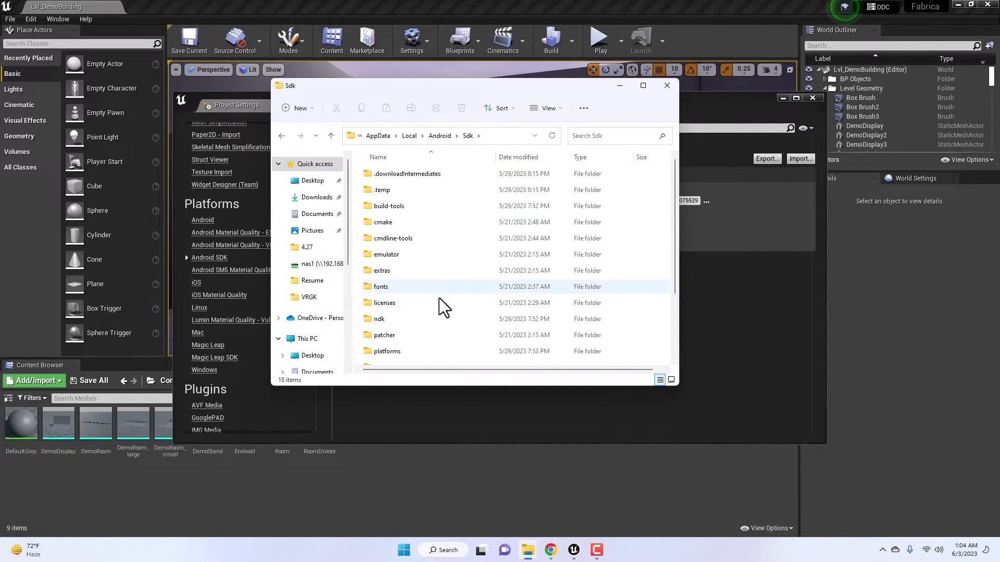
pyautogui.scroll(-2, 439, 297)
pyautogui.scroll(2, 432, 271)
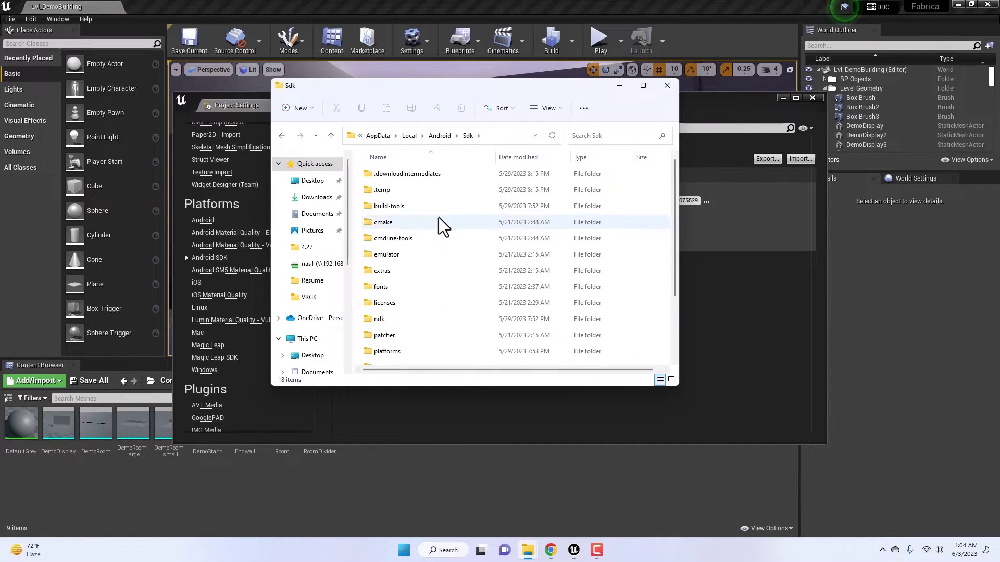
pyautogui.scroll(-2, 430, 292)
pyautogui.click(718, 260)
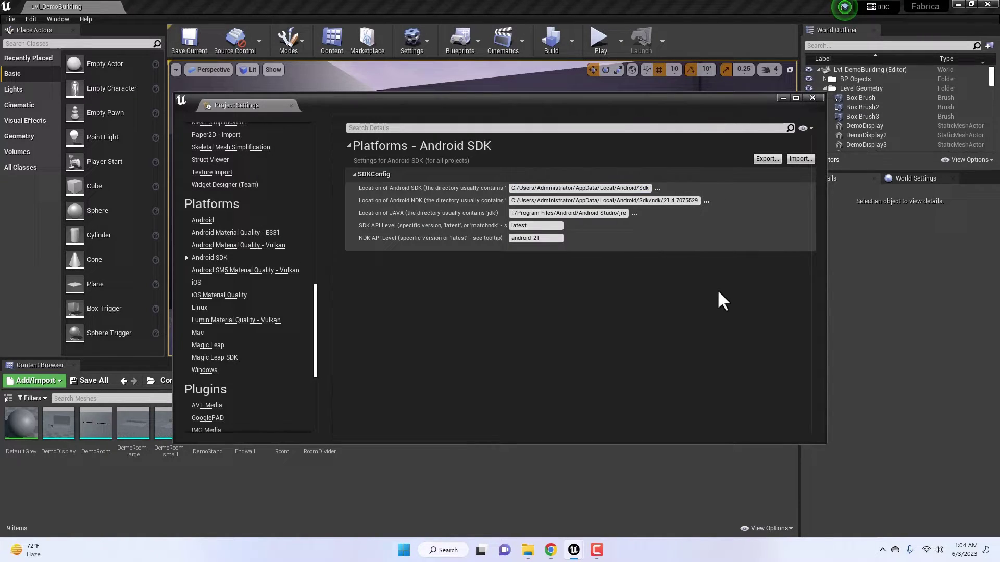
# Copy the Location of Android NDK path and open the ndk/21.4.7075529 folder in File Explorer
pyautogui.click(646, 201)
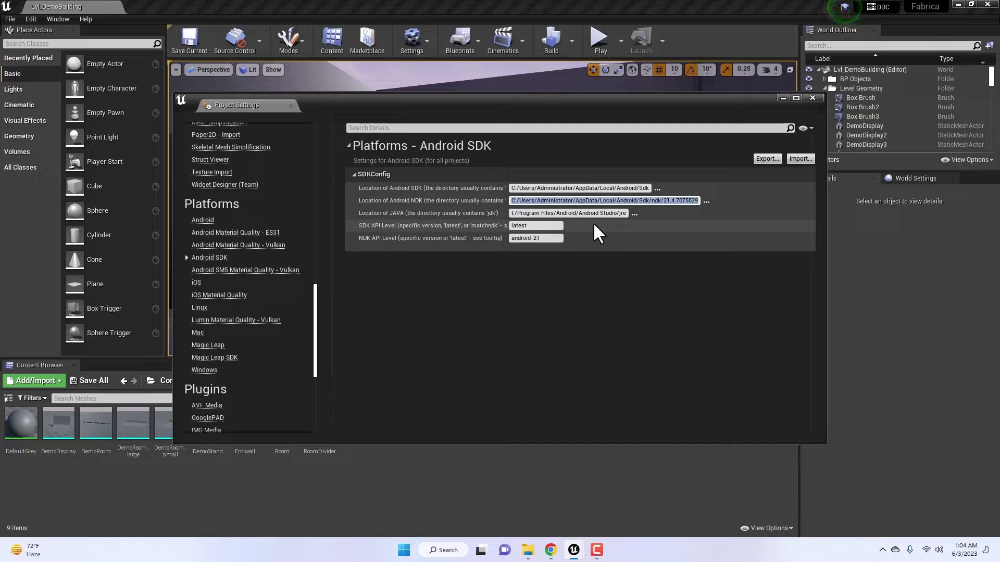
pyautogui.hotkey('alt', 'Tab')
pyautogui.click(495, 137)
pyautogui.hotkey('ctrl', 'v')
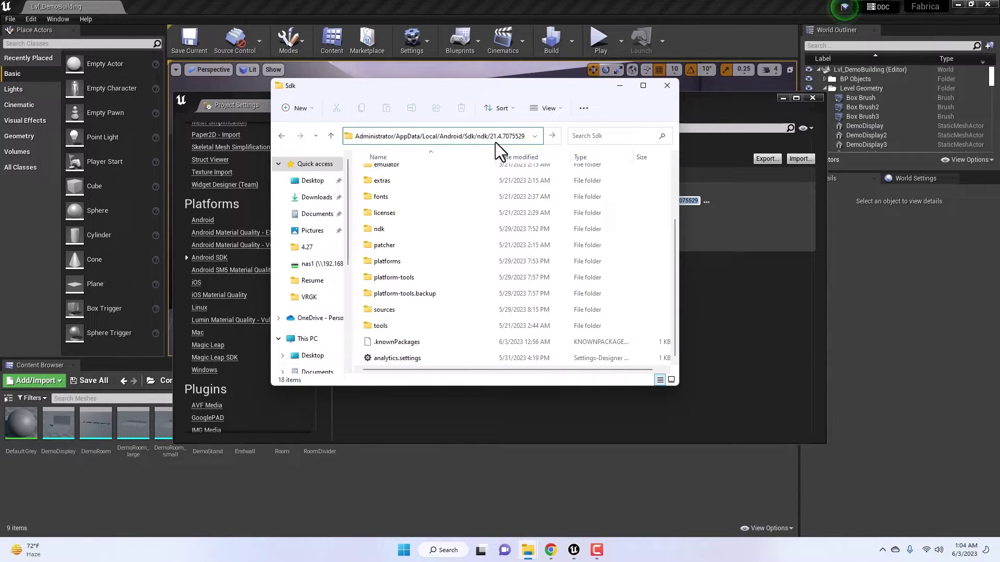
pyautogui.press('Return')
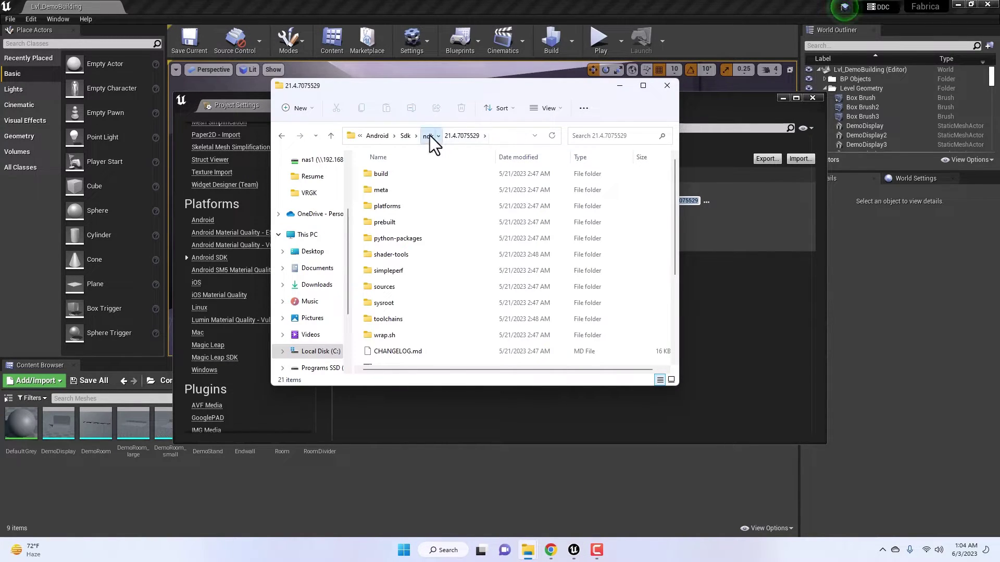
# Inspect the ndk folder and its 21.4.7075529 subfolder, and compare the version with the NDK path in Project Settings
pyautogui.click(429, 136)
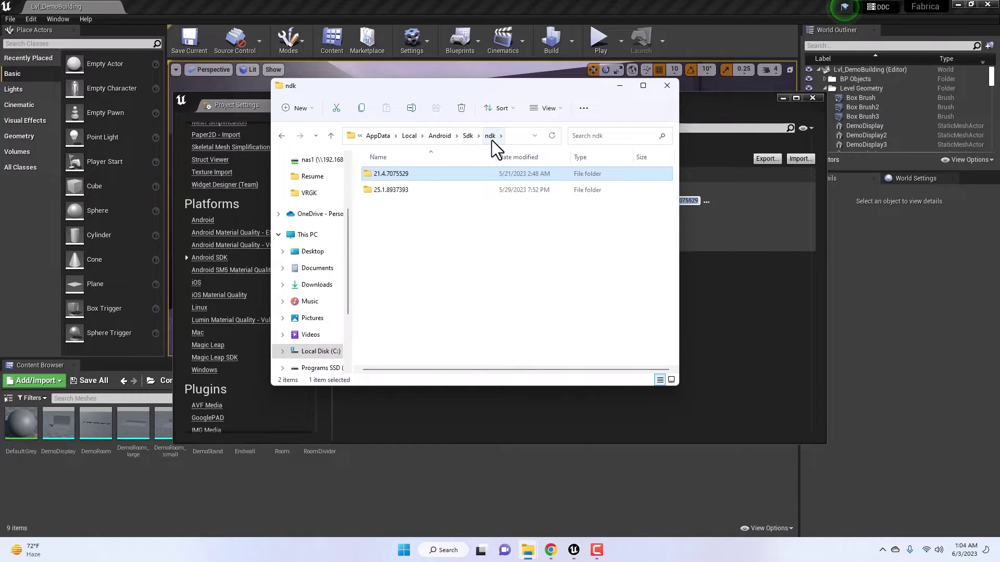
pyautogui.doubleClick(404, 179)
pyautogui.scroll(-3, 442, 182)
pyautogui.scroll(3, 461, 213)
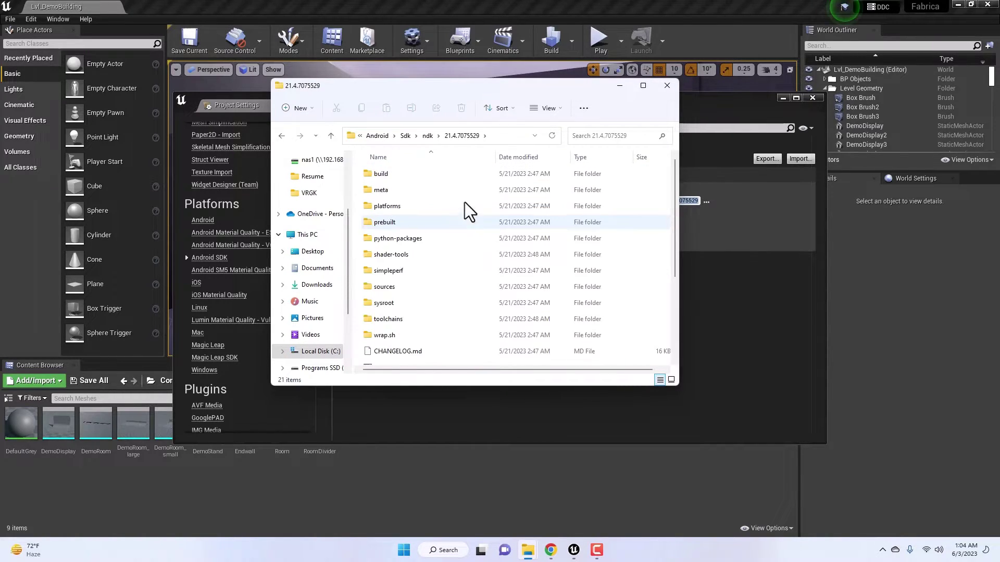
pyautogui.scroll(-3, 497, 156)
pyautogui.click(503, 135)
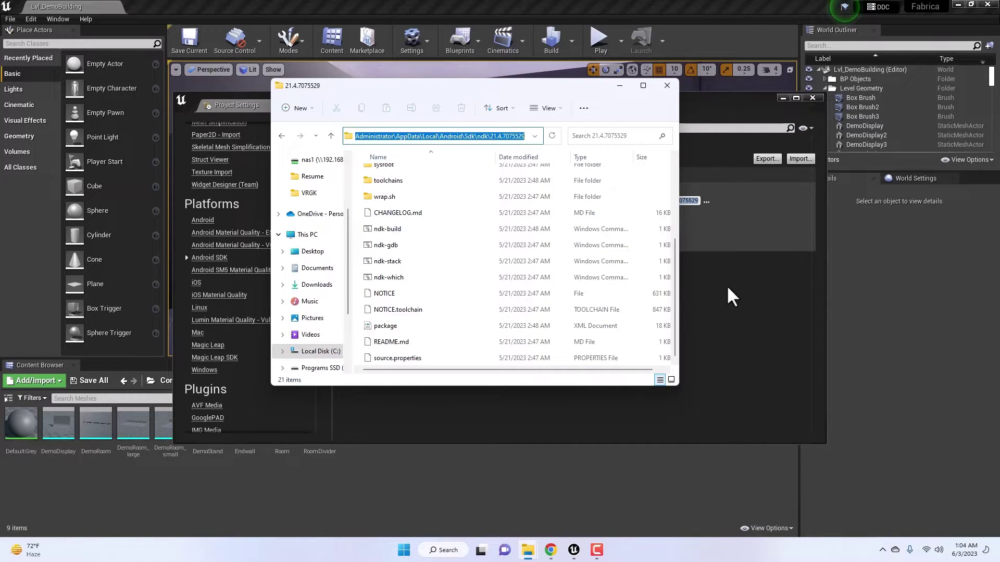
pyautogui.click(727, 286)
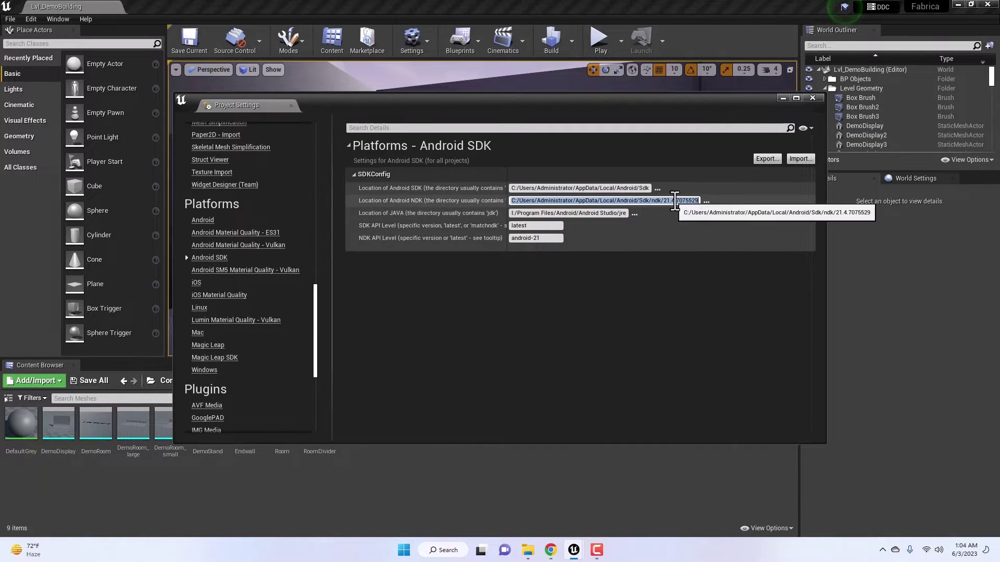
pyautogui.moveTo(664, 201); pyautogui.dragTo(708, 201)
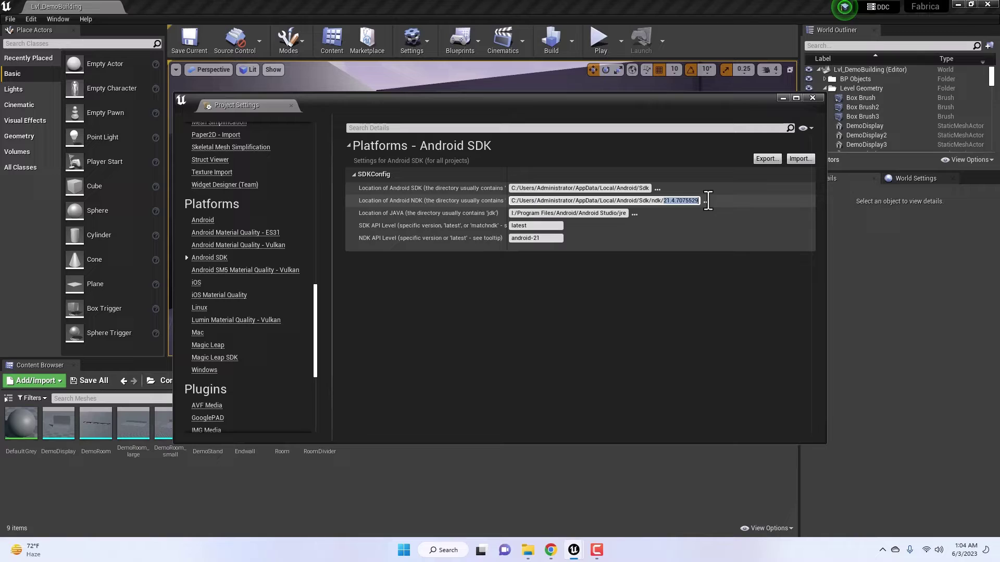
pyautogui.click(679, 270)
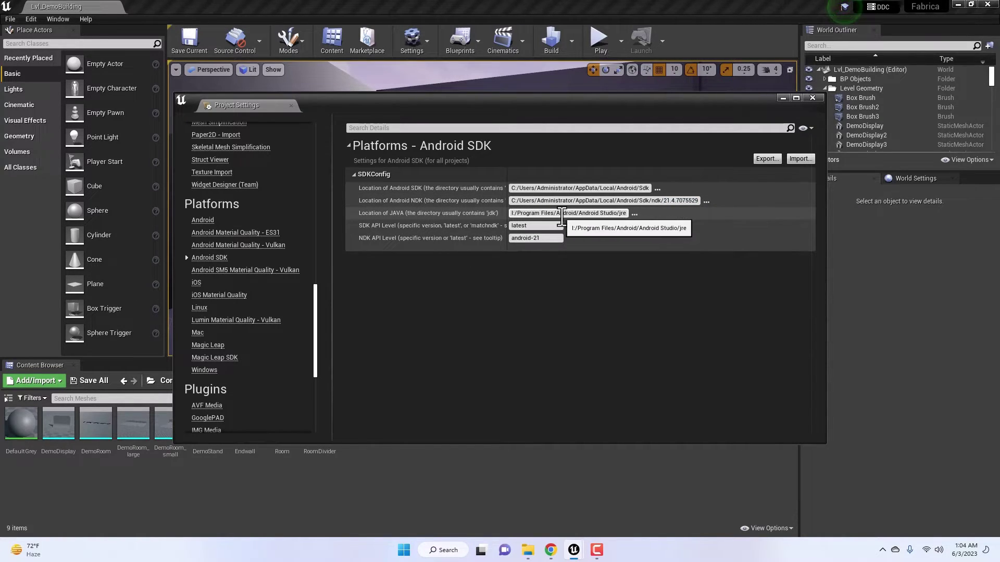
# Copy the Location of JAVA path and open the Android Studio jre folder in File Explorer
pyautogui.click(587, 214)
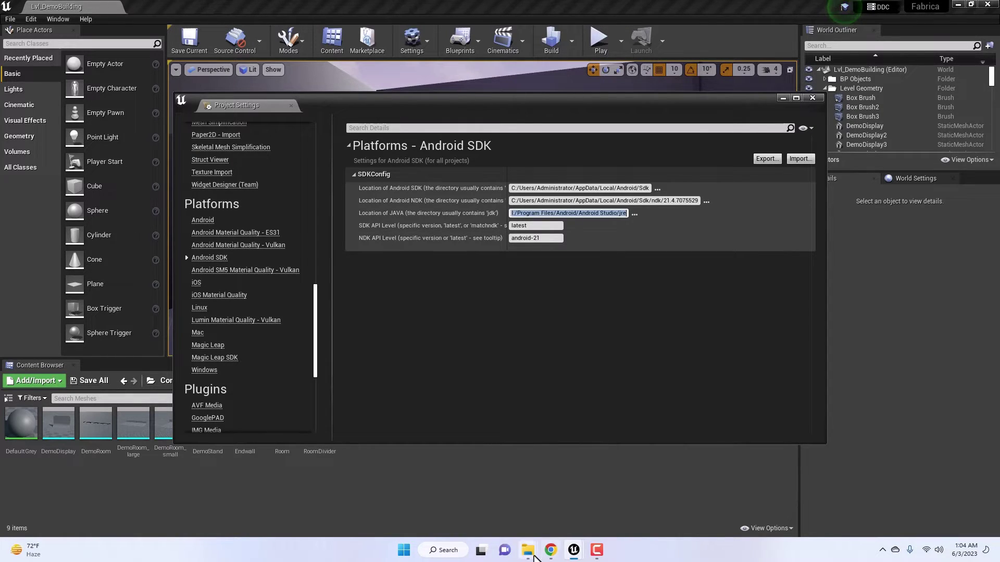
pyautogui.moveTo(531, 552)
pyautogui.click(582, 505)
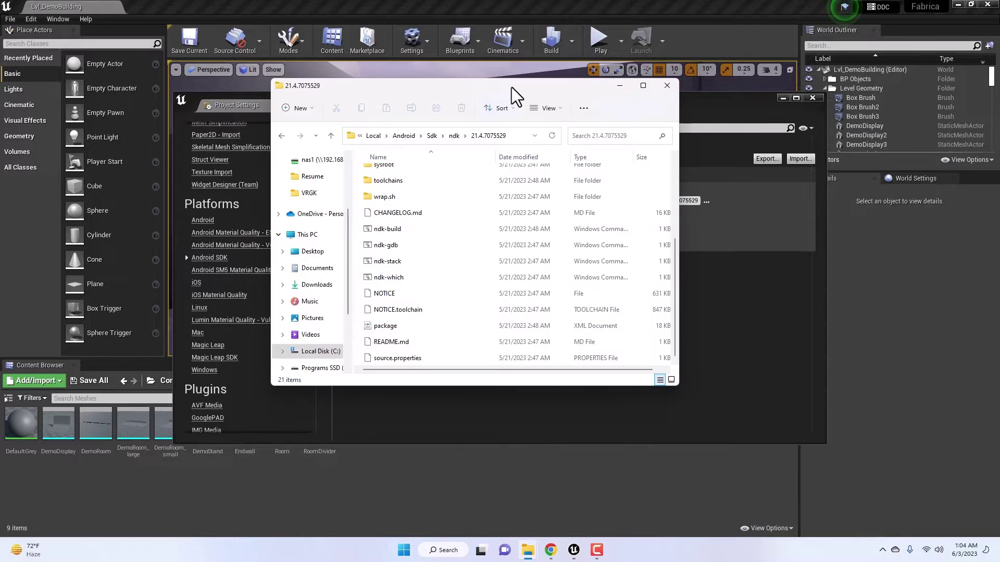
pyautogui.click(523, 137)
pyautogui.write('C:\\Program Files\\Android\\Android Studio\\jre')
pyautogui.press('Return')
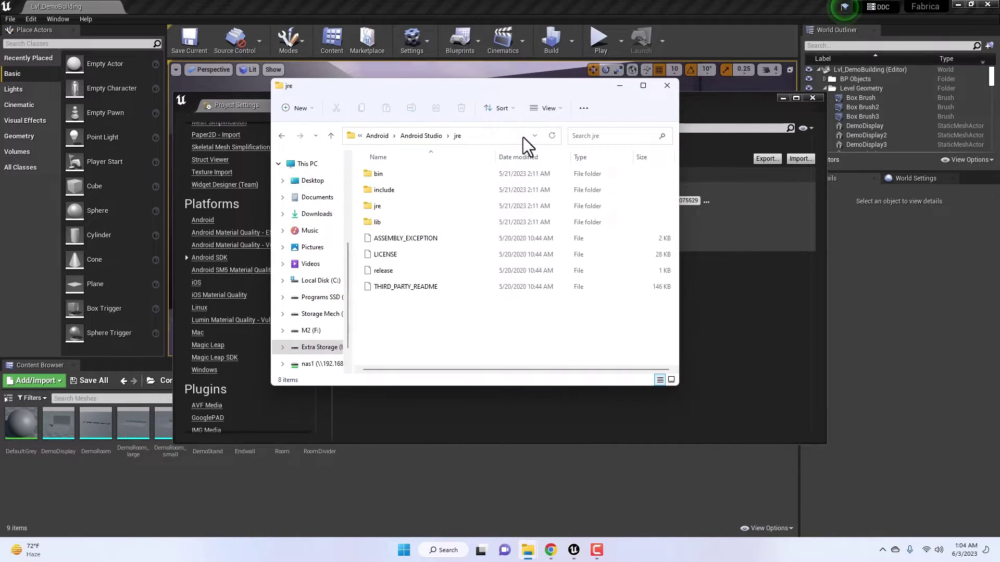
# Inspect the Android Studio folder and its jre subfolder, close File Explorer and check the path against Location of JAVA
pyautogui.click(420, 137)
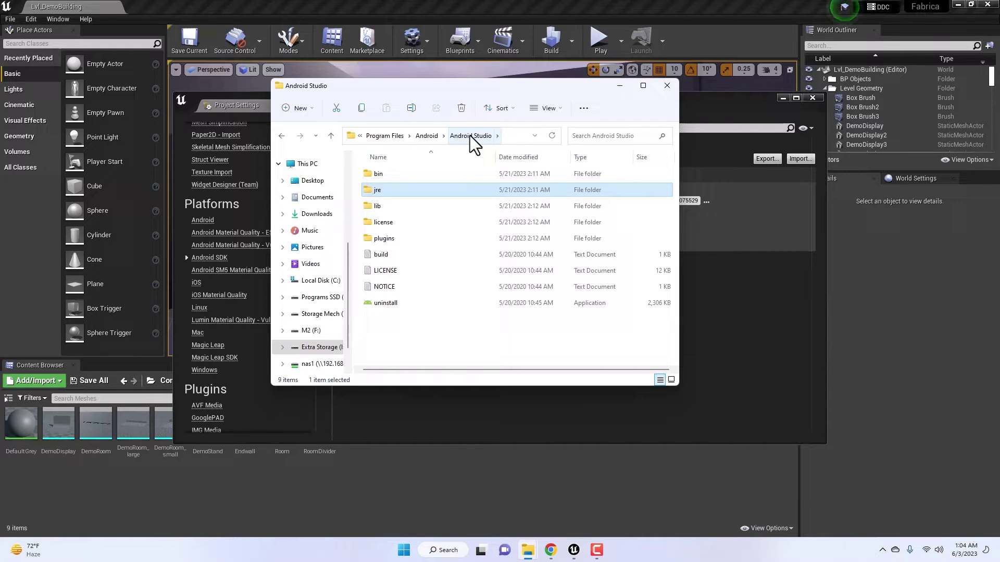
pyautogui.click(431, 333)
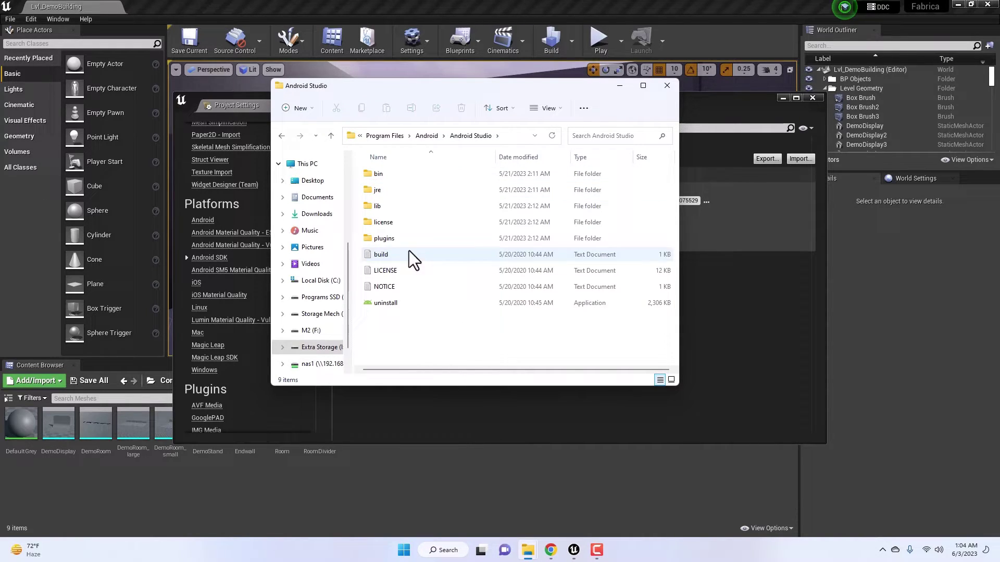
pyautogui.doubleClick(388, 193)
pyautogui.click(499, 137)
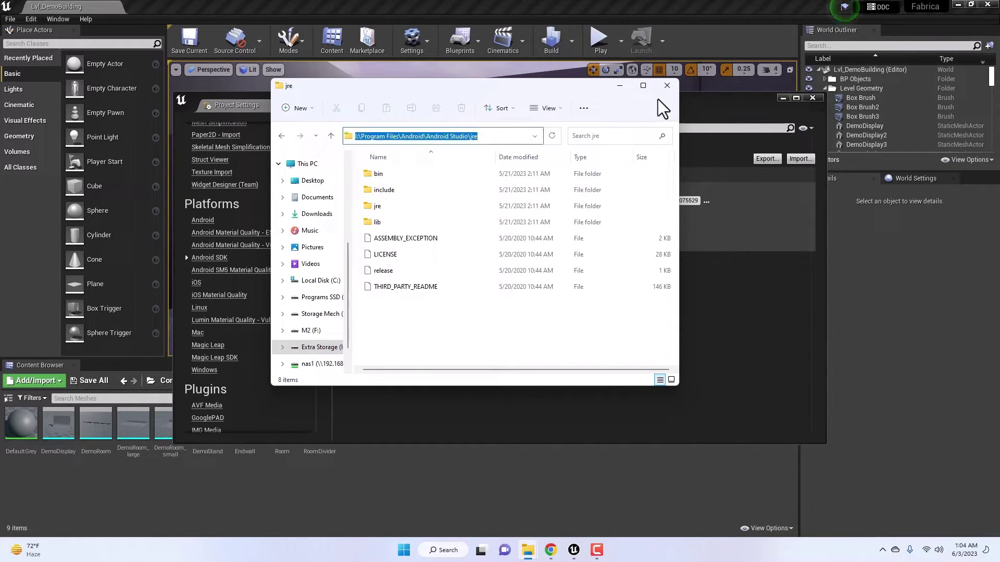
pyautogui.click(664, 88)
pyautogui.click(626, 213)
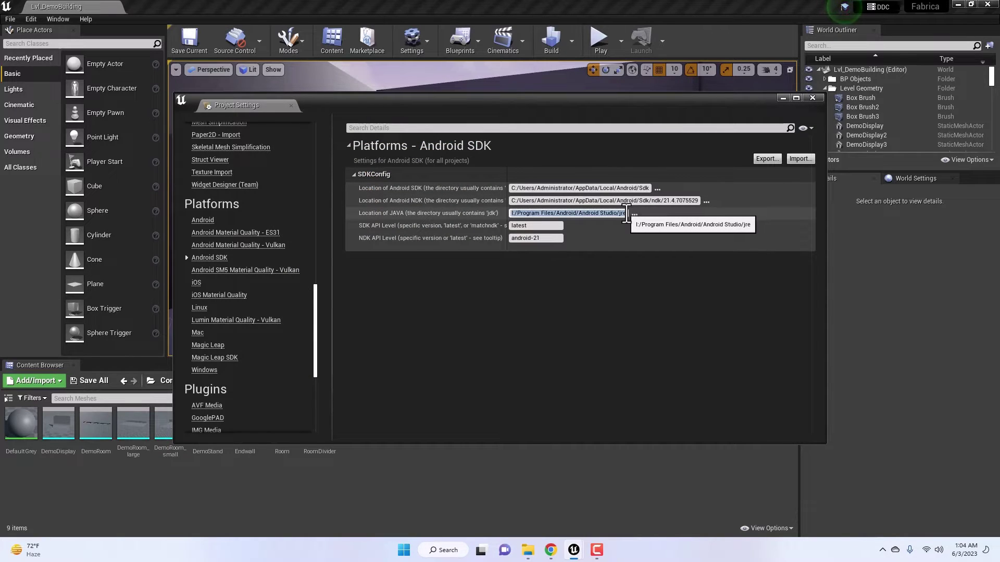
pyautogui.click(627, 213)
pyautogui.click(564, 254)
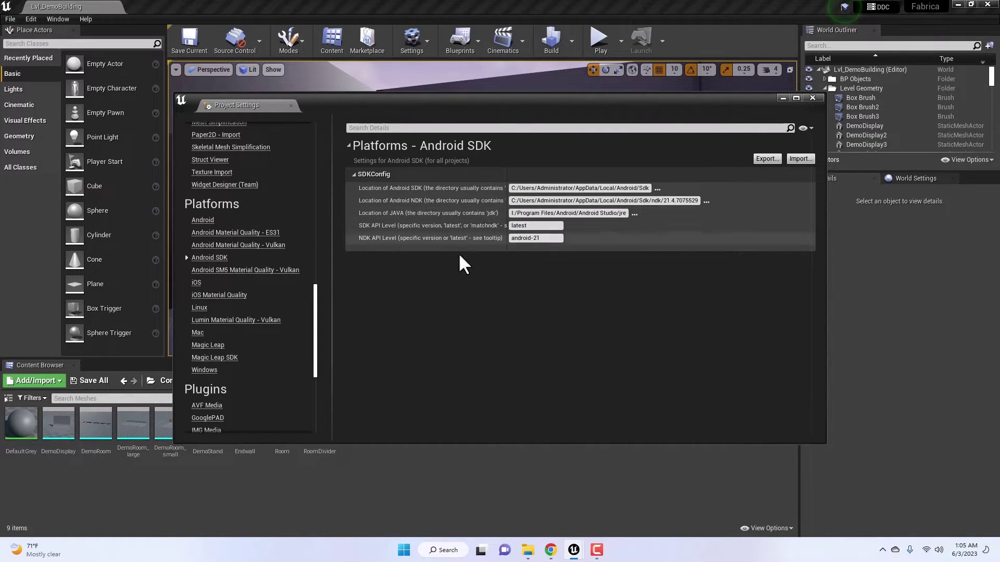
# Close the Project Settings and open the Project Launcher from the Launch options
pyautogui.moveTo(315, 288); pyautogui.dragTo(320, 333)
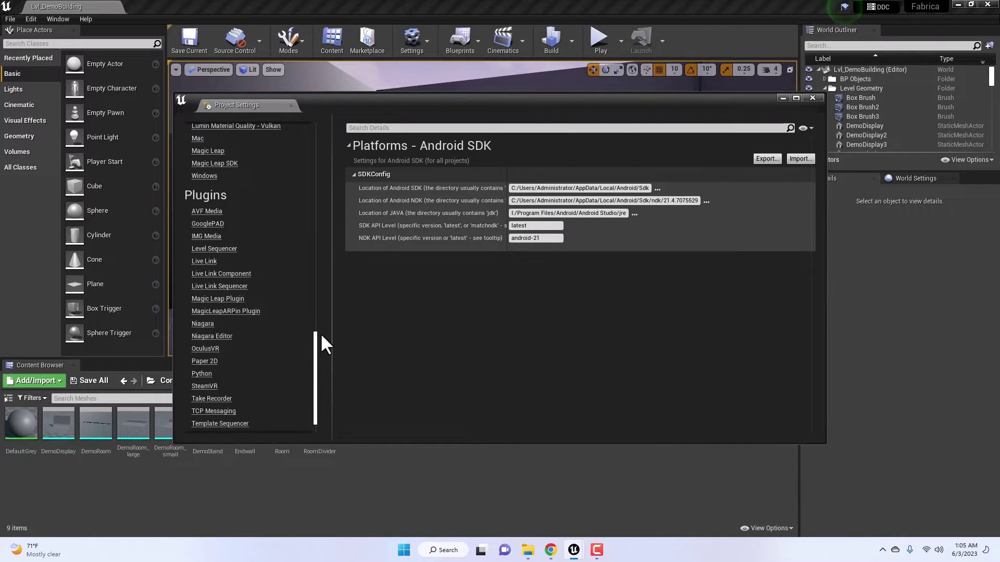
pyautogui.click(812, 97)
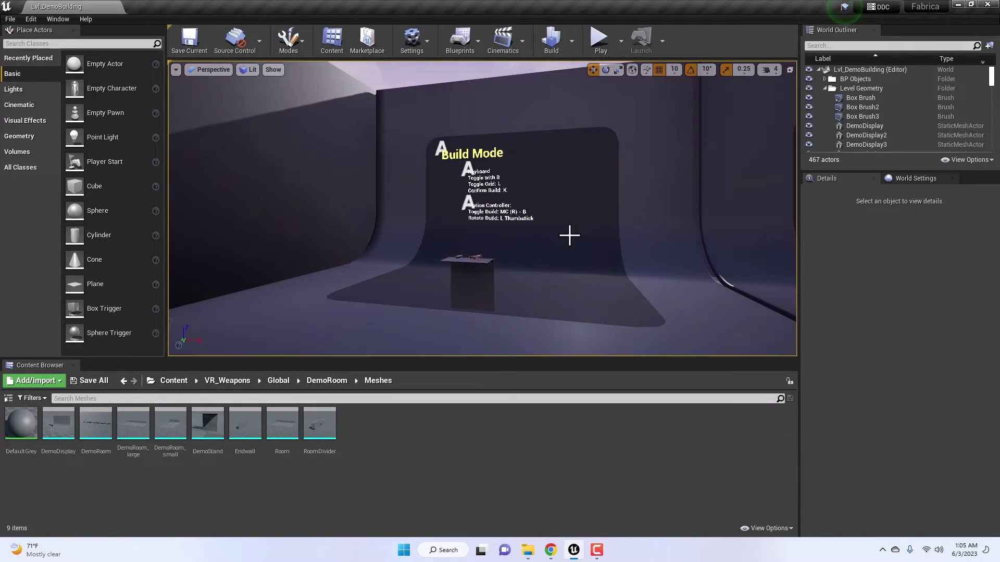
pyautogui.click(662, 40)
pyautogui.click(662, 37)
pyautogui.click(662, 38)
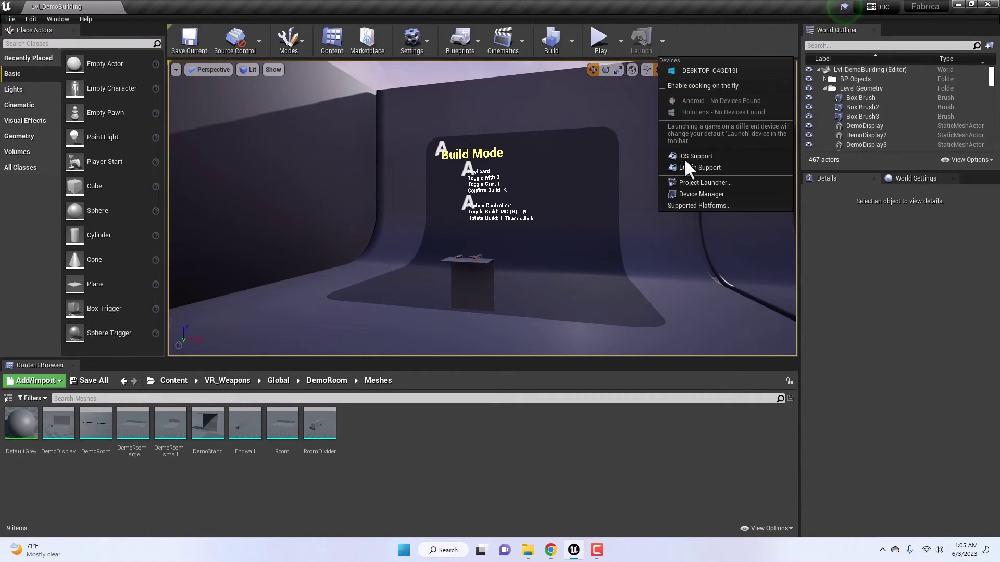
pyautogui.click(695, 182)
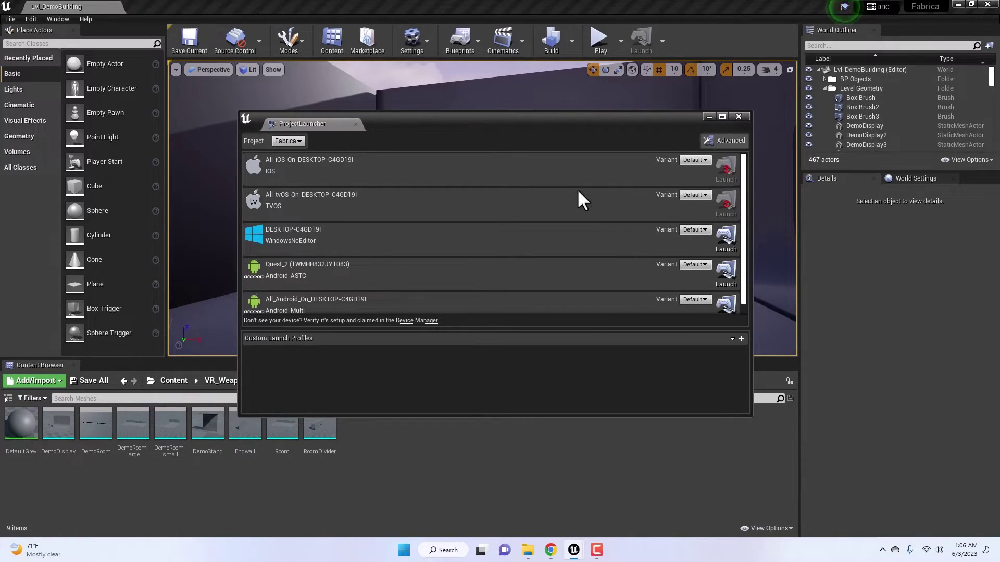
# Show the advanced options in the Project Launcher and set the Quest_2 device's Variant to Android_ASTC
pyautogui.scroll(-1, 576, 192)
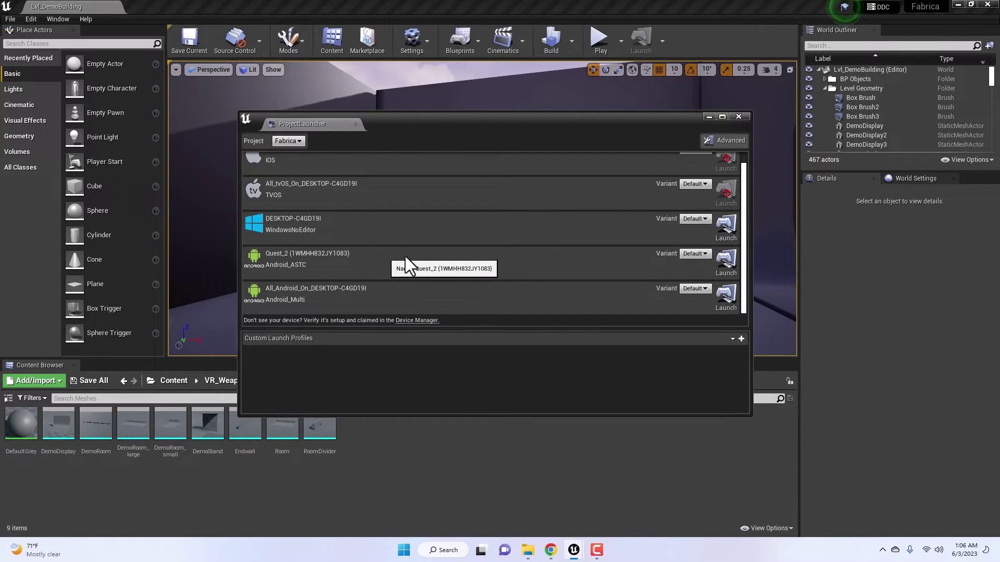
pyautogui.click(726, 139)
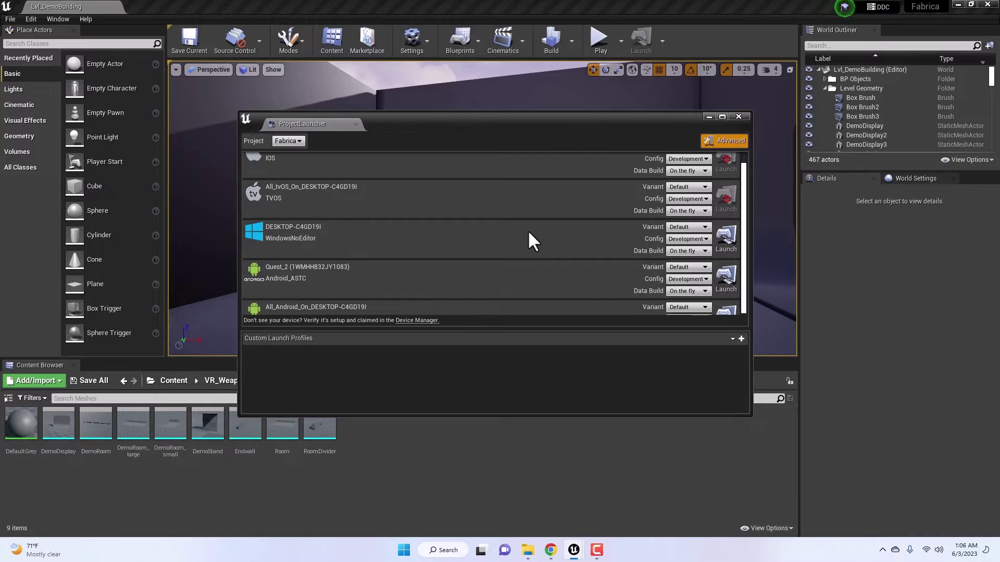
pyautogui.click(688, 267)
pyautogui.click(631, 274)
pyautogui.click(706, 268)
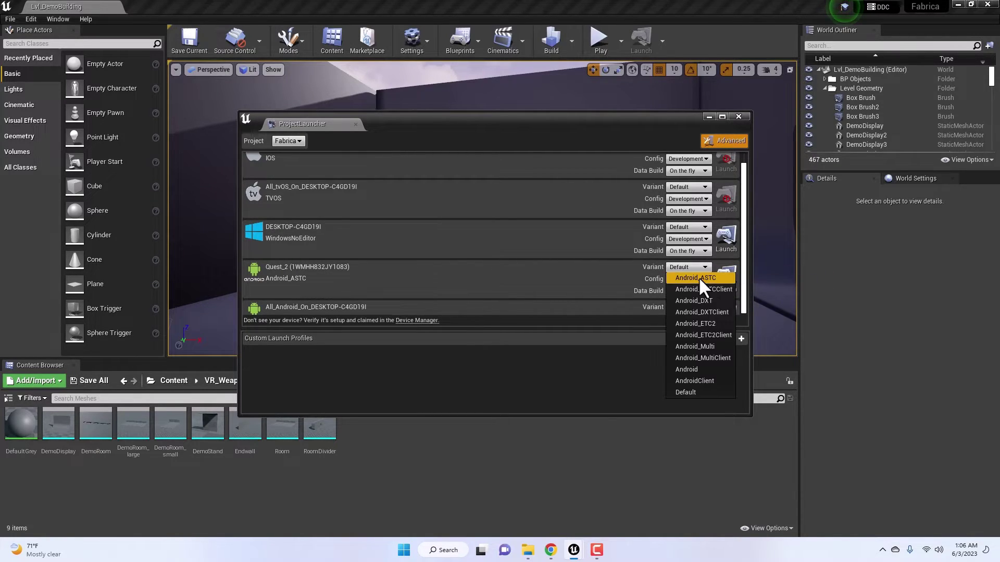
pyautogui.click(698, 278)
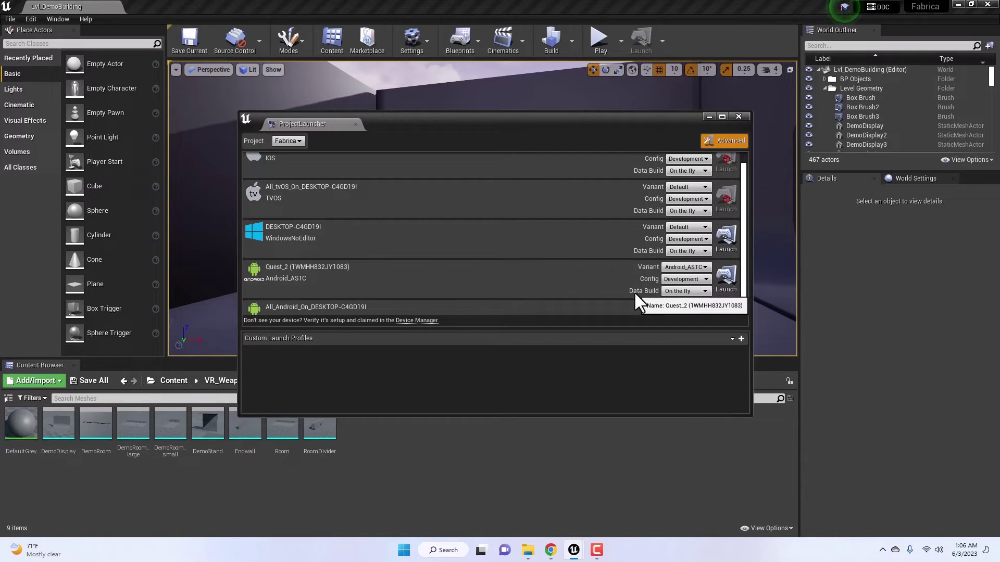
pyautogui.click(675, 292)
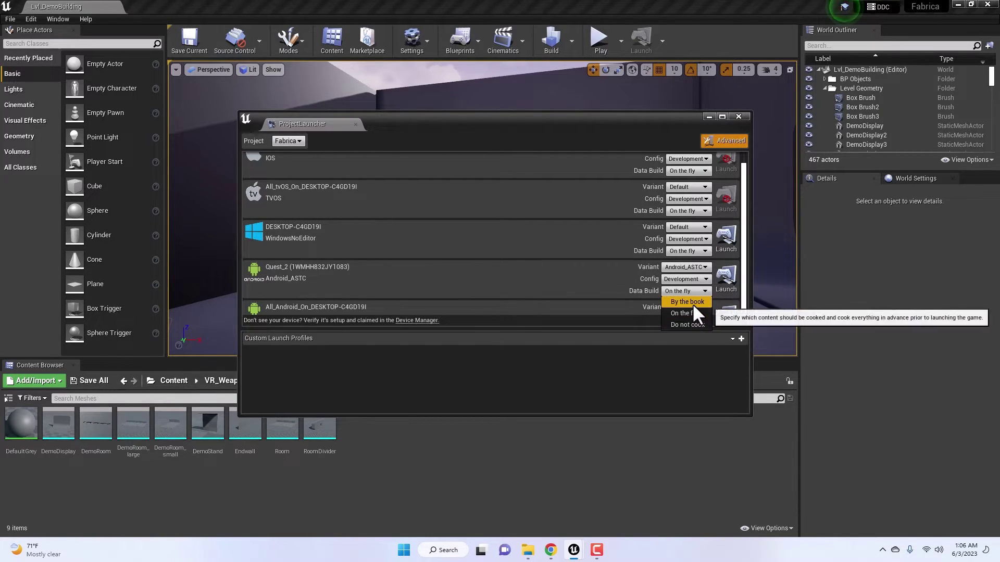
pyautogui.click(688, 302)
pyautogui.click(676, 291)
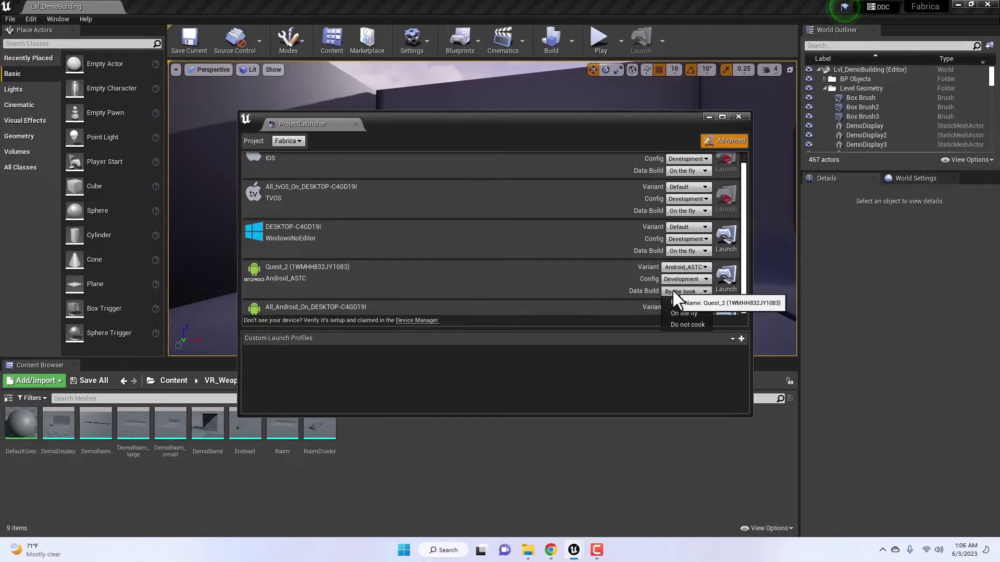
pyautogui.click(678, 312)
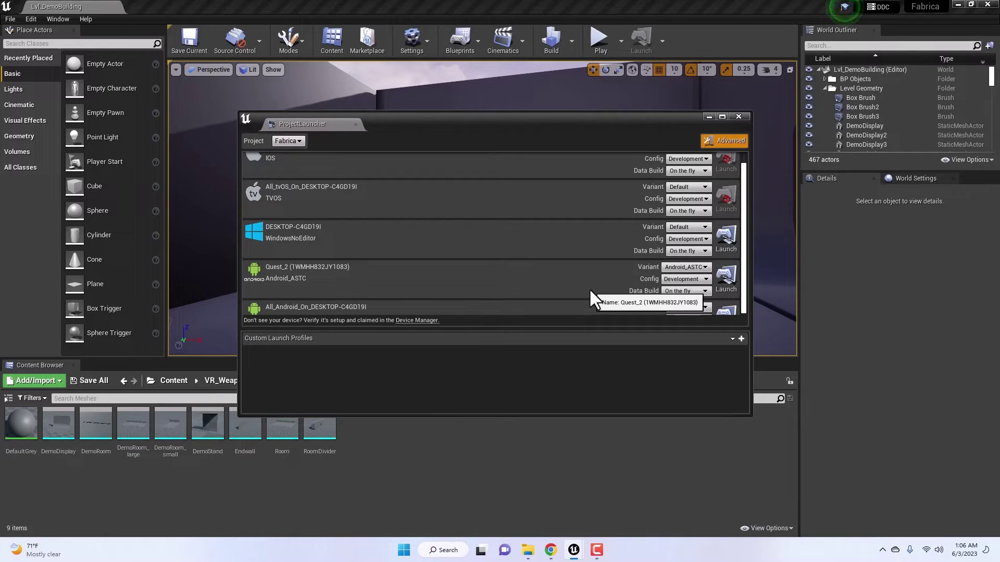
# Set the Quest_2 device's Data Build to By the book and close the Project Launcher with its advanced options hidden
pyautogui.click(684, 293)
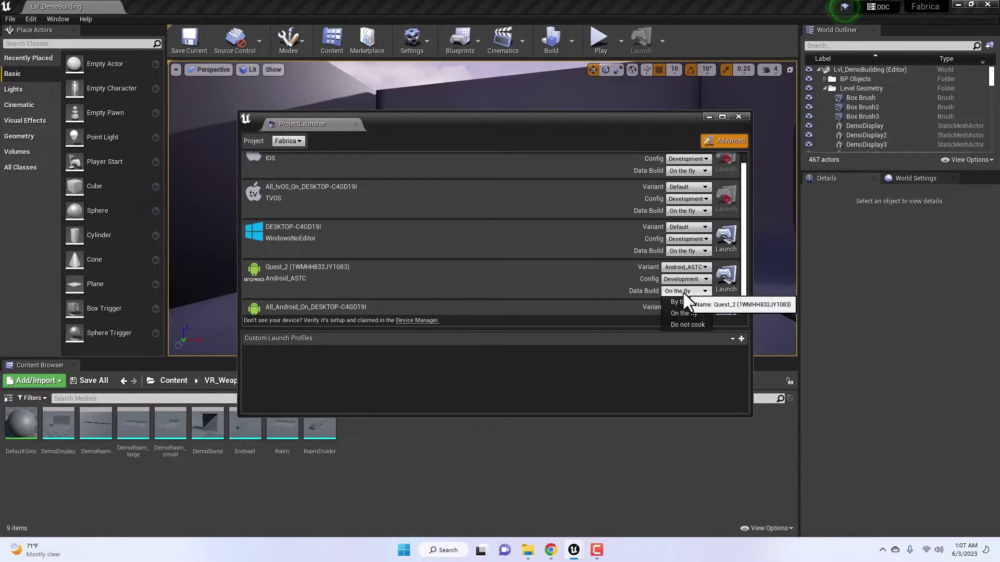
pyautogui.click(692, 302)
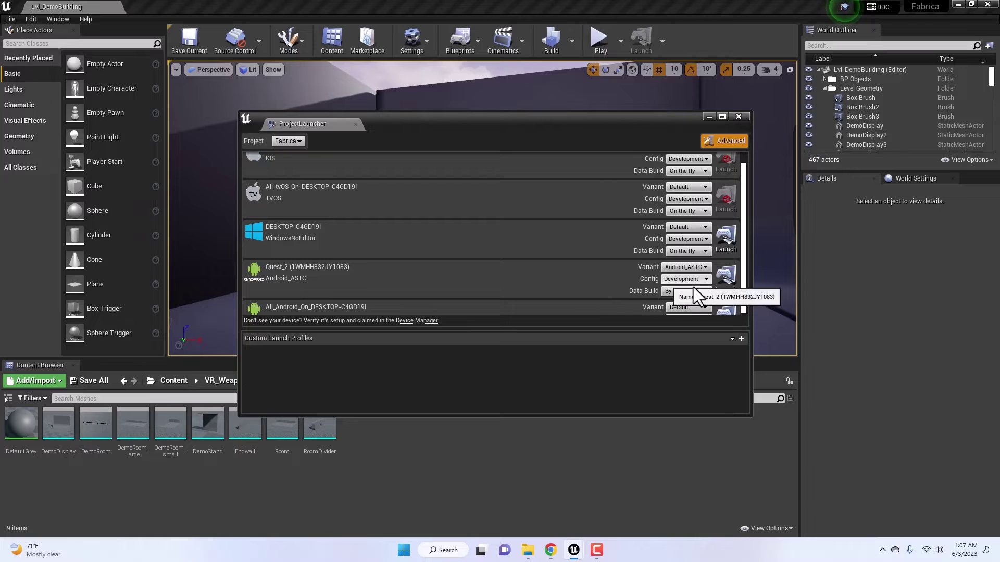
pyautogui.click(731, 141)
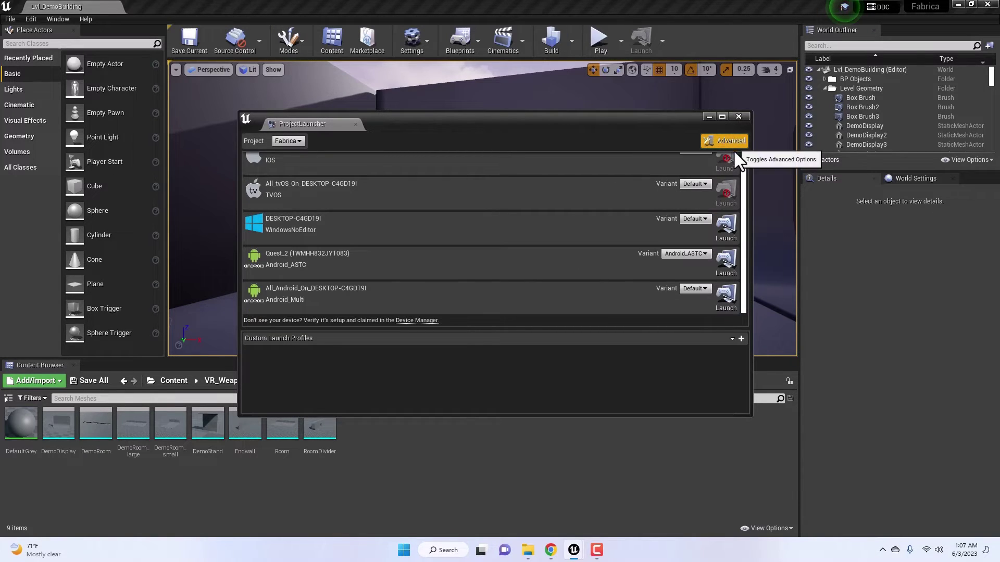
pyautogui.click(738, 117)
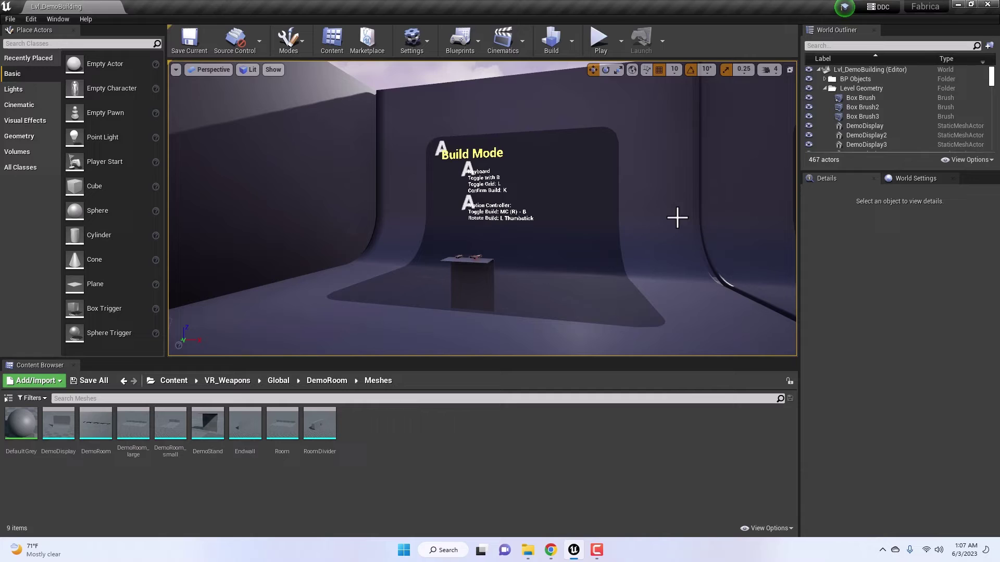
# Switch to Meta Quest Developer Hub and examine the Quest 2's device actions in Device Manager, including the Meta Quest Link modes
pyautogui.click(384, 555)
pyautogui.click(958, 5)
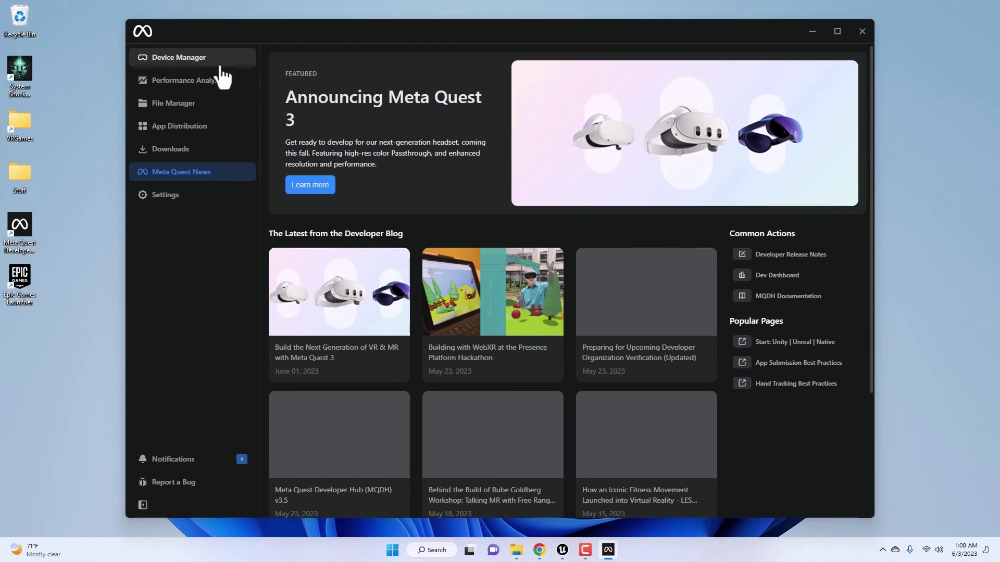
pyautogui.click(213, 60)
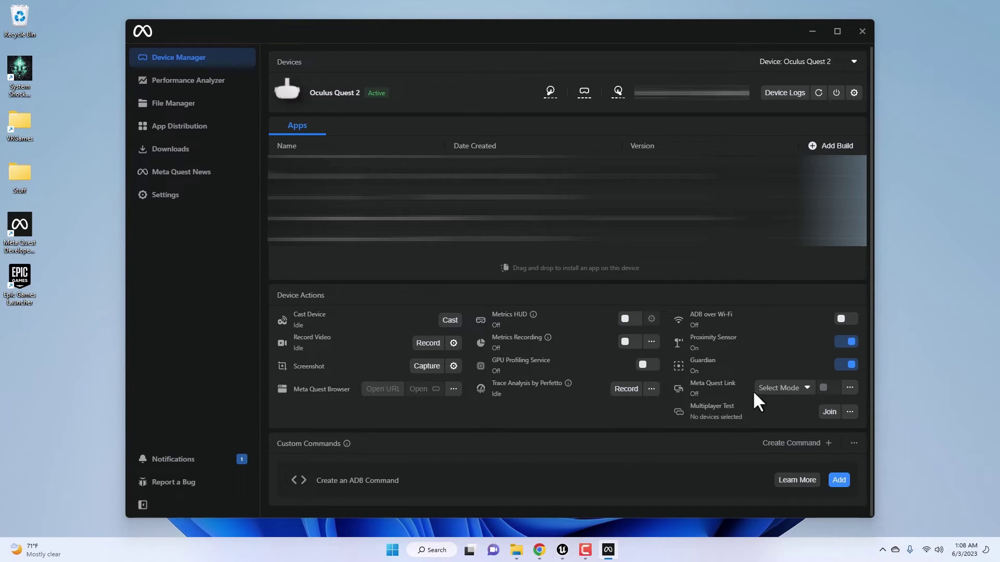
pyautogui.click(779, 388)
pyautogui.click(657, 410)
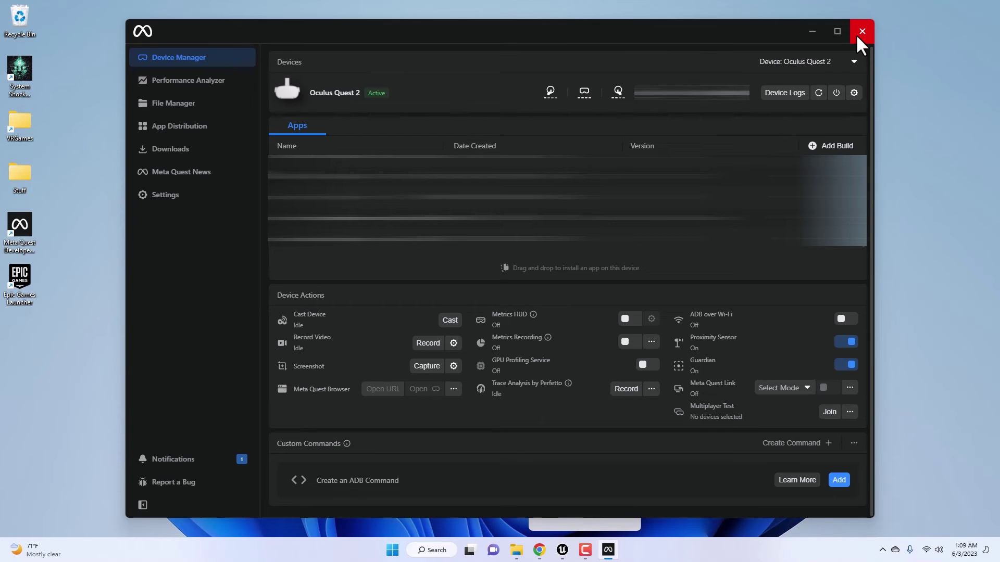
# Examine the CPU and GPU metric modules in the Performance Analyzer for the Oculus Quest 2 and return to Unreal Editor
pyautogui.click(234, 82)
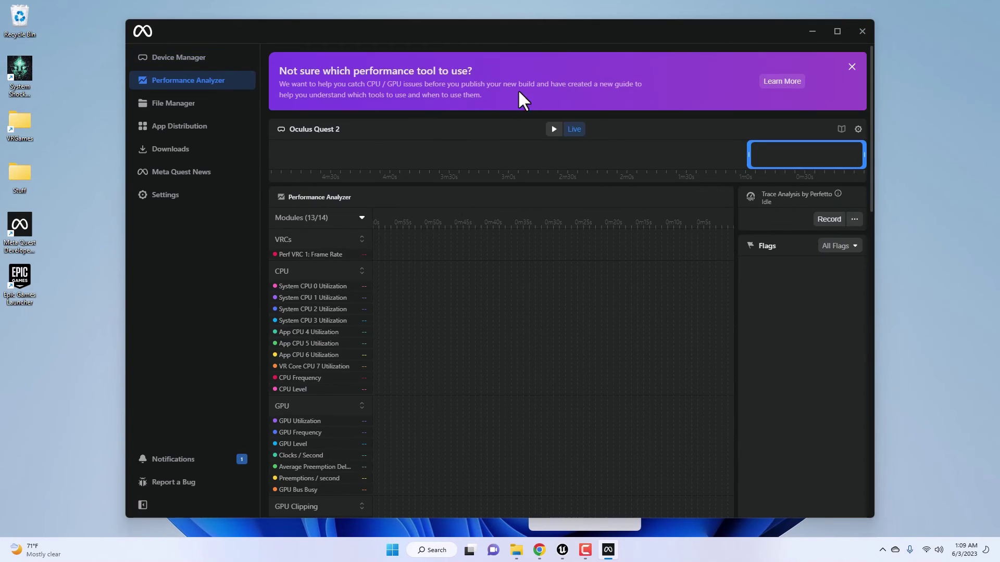
pyautogui.scroll(-1, 524, 279)
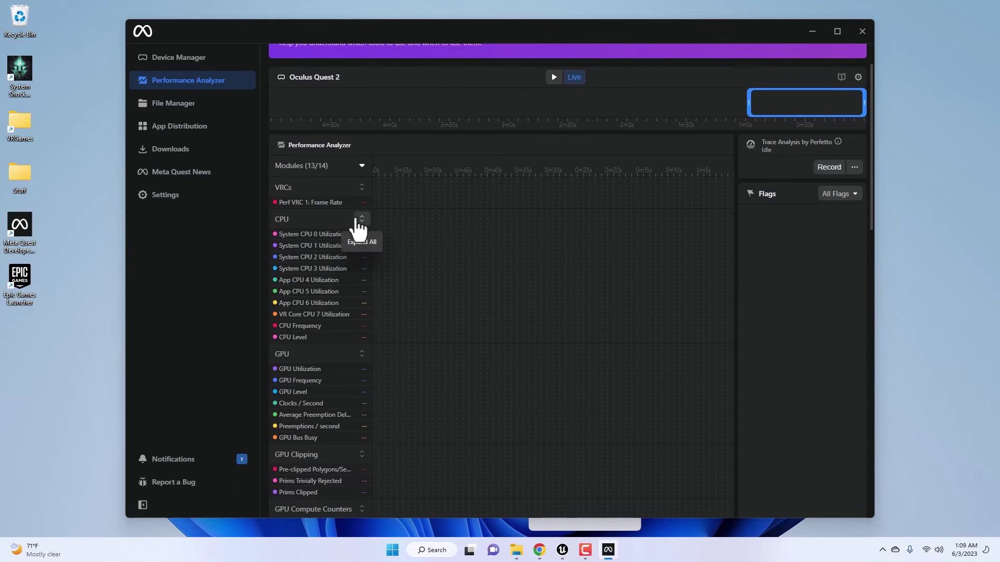
pyautogui.scroll(1, 357, 225)
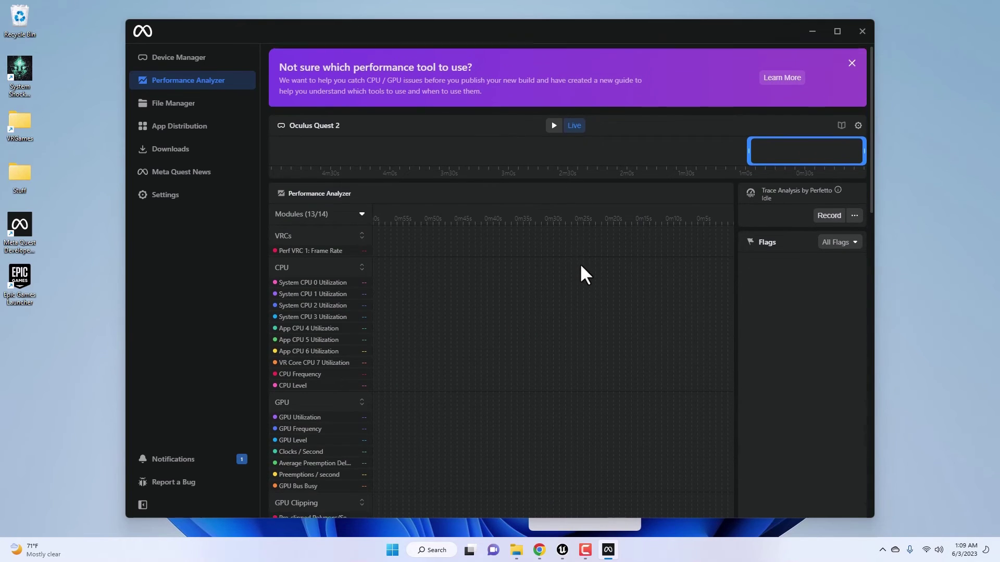
pyautogui.scroll(-6, 580, 264)
pyautogui.scroll(6, 583, 266)
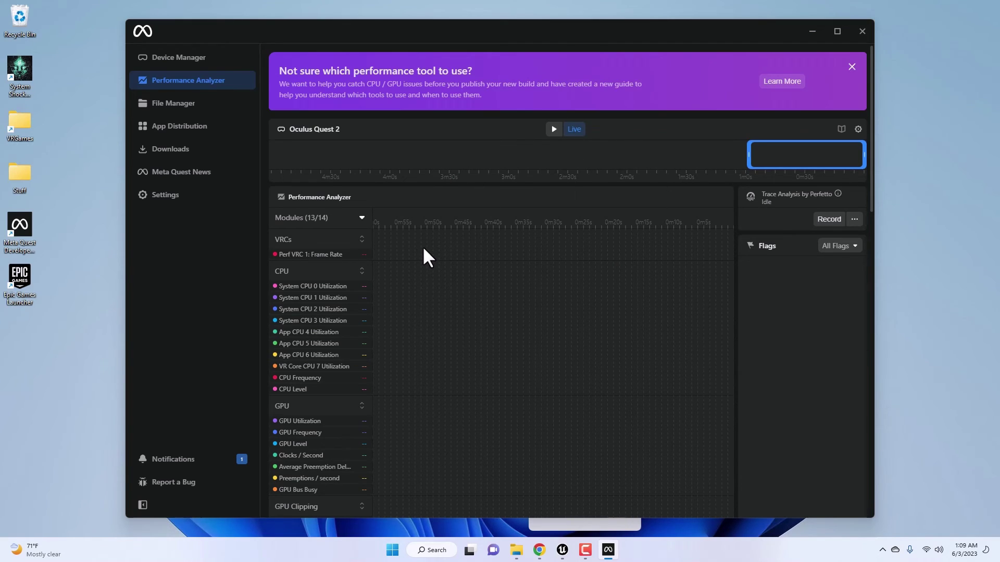
pyautogui.scroll(-1, 431, 258)
pyautogui.scroll(-6, 427, 250)
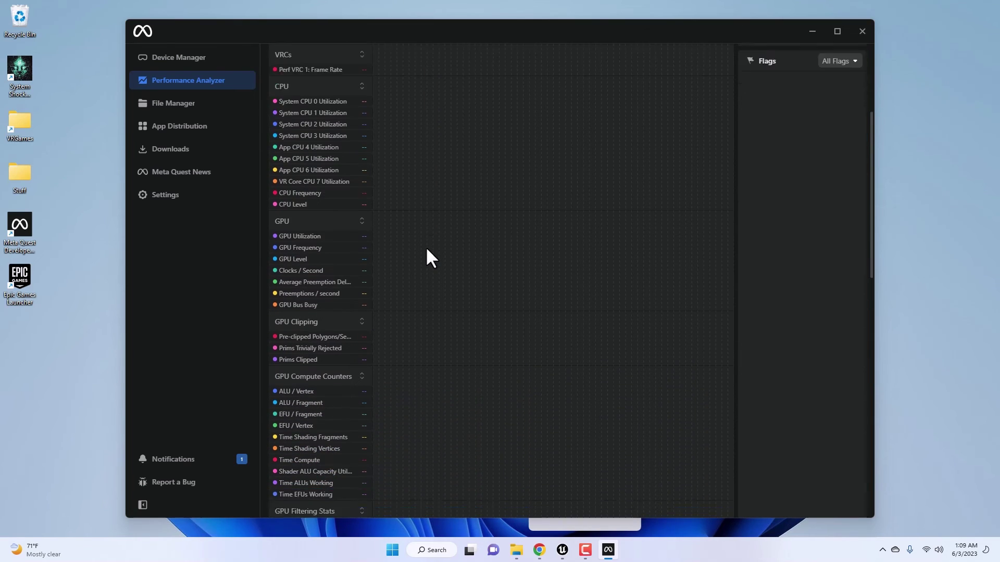
pyautogui.scroll(-2, 427, 250)
pyautogui.scroll(8, 427, 250)
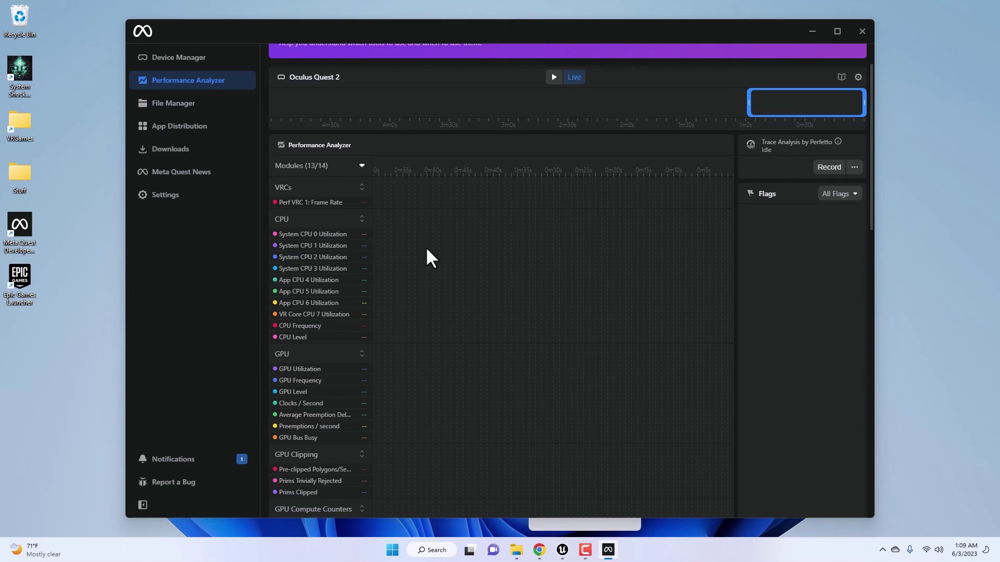
pyautogui.scroll(1, 651, 261)
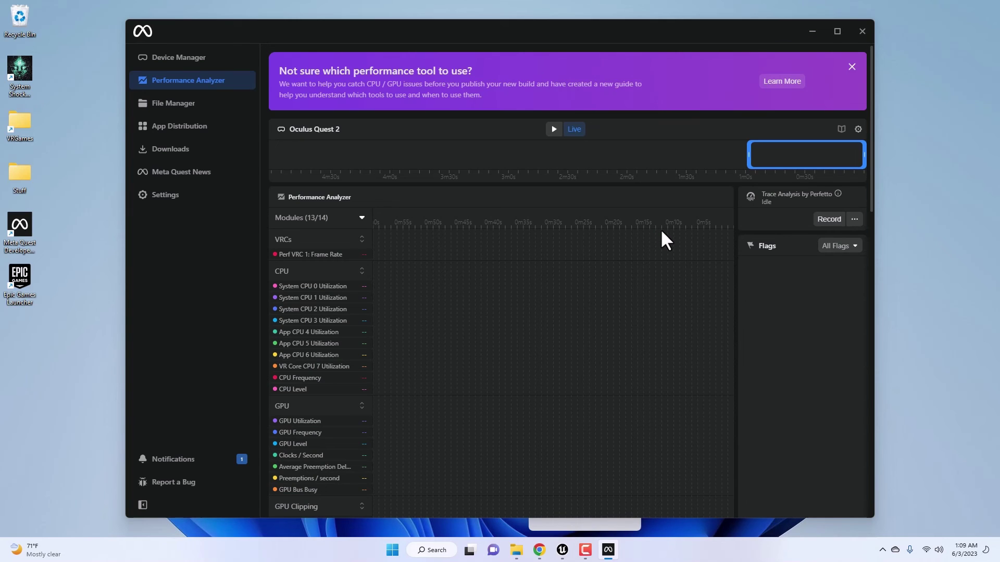
pyautogui.moveTo(564, 546)
pyautogui.click(572, 516)
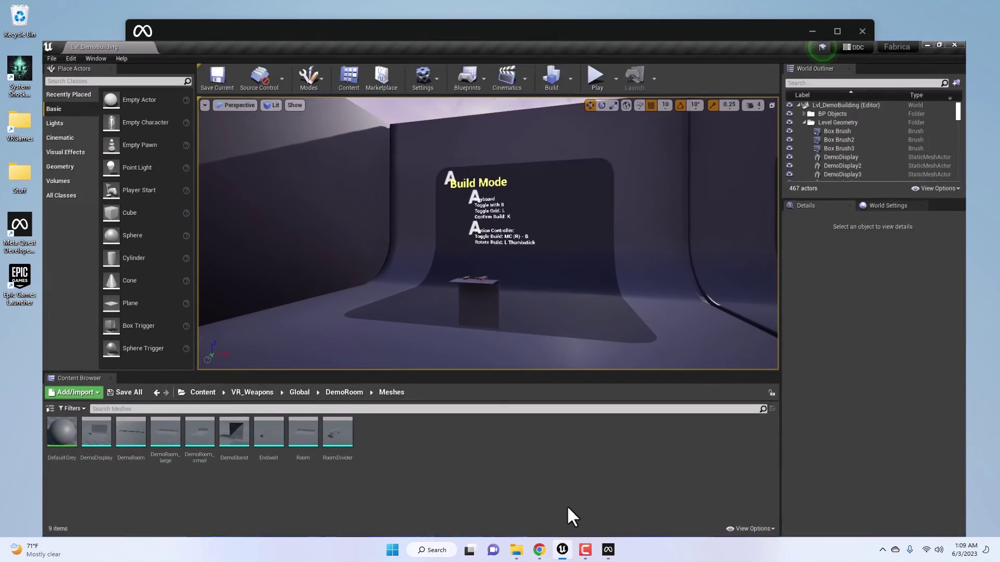